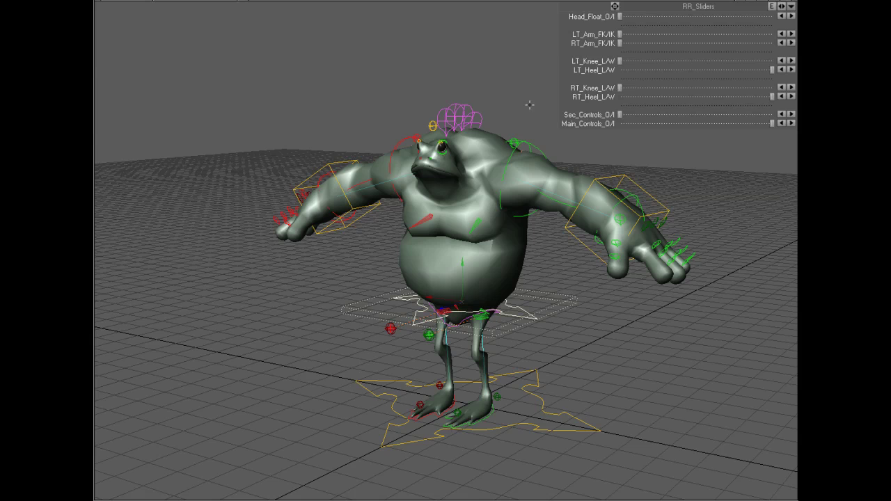
- Check the rotation handles of the left shoulder control, then reselect the waist control
left_click(532, 138)
key("y")
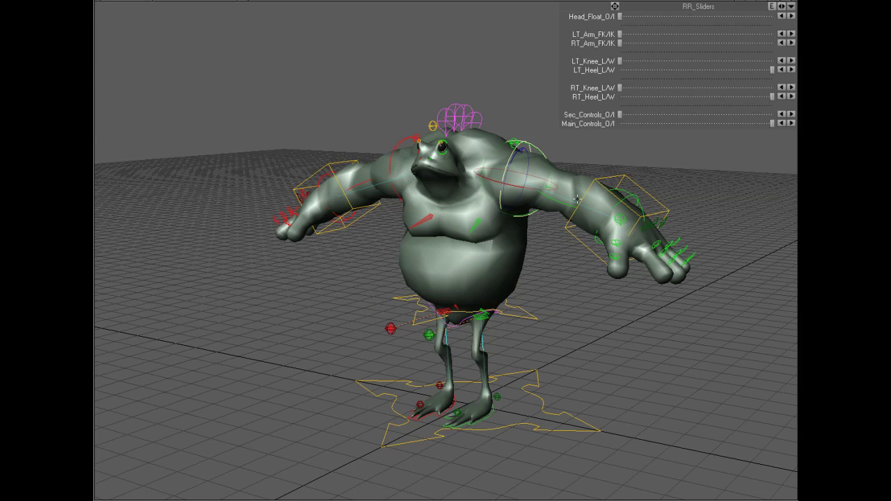
left_click(536, 318)
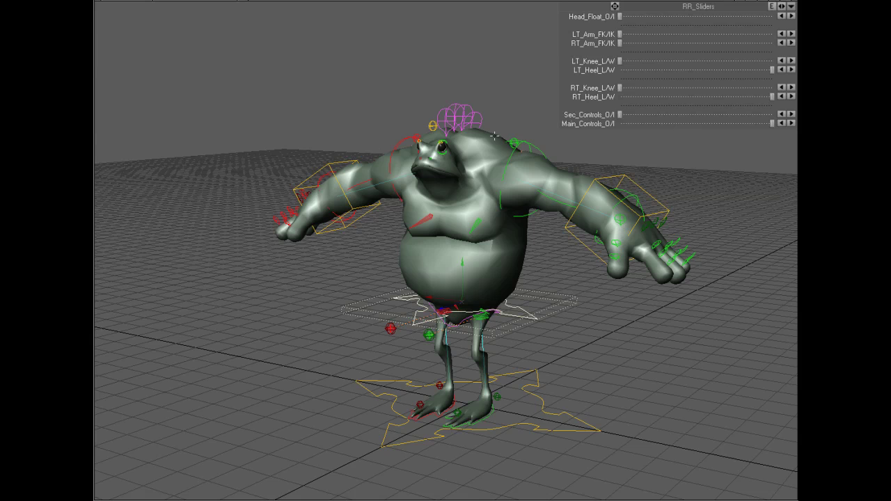
middle_click_drag(613, 52, 583, 52)
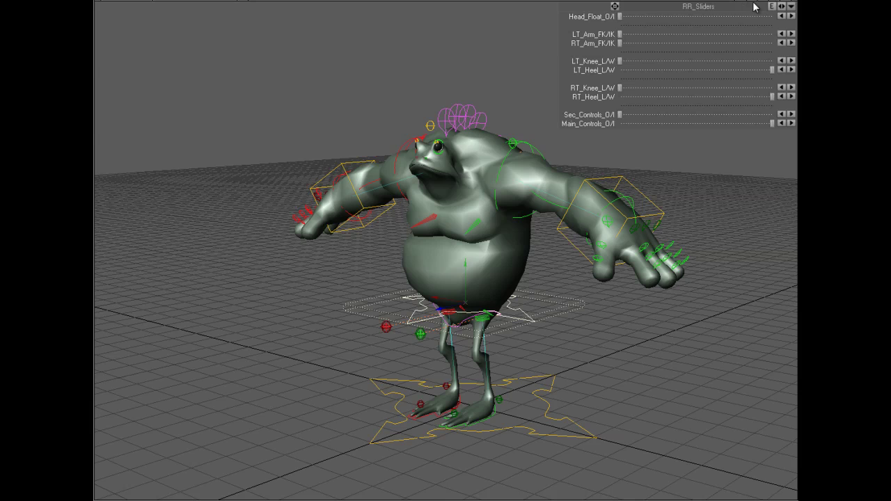
- Try moving and rotating the character's waist control, undoing the test changes
left_click_drag(407, 258, 421, 256)
key("ctrl+z")
left_click_drag(768, 4, 736, 154)
left_click_drag(604, 339, 535, 398)
key("ctrl+z")
key("e")
key("ctrl+z")
mouse_move(530, 354)
left_mouse_down()
mouse_move(567, 371)
mouse_move(566, 358)
mouse_move(534, 352)
left_mouse_up()
key("y")
key("ctrl+z")
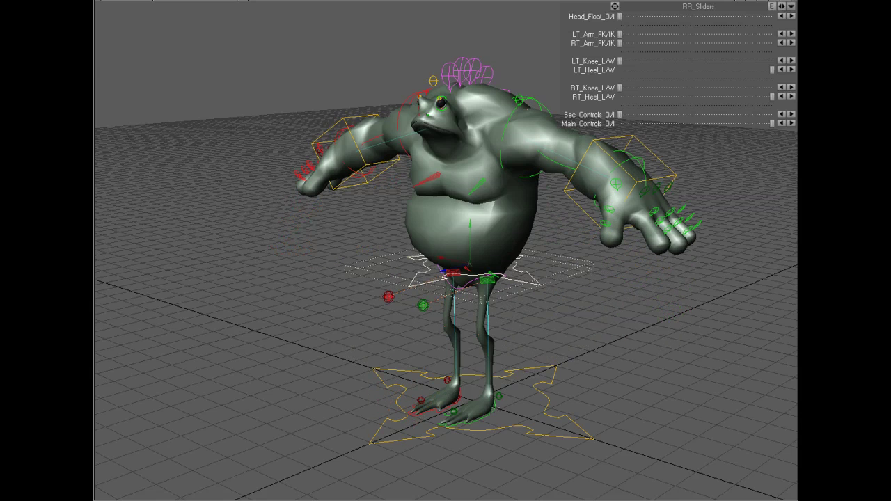
- Set the LT_Heel_L/W slider to its minimum and move the body with the waist control to compare how both feet follow
middle_click_drag(532, 323, 614, 302)
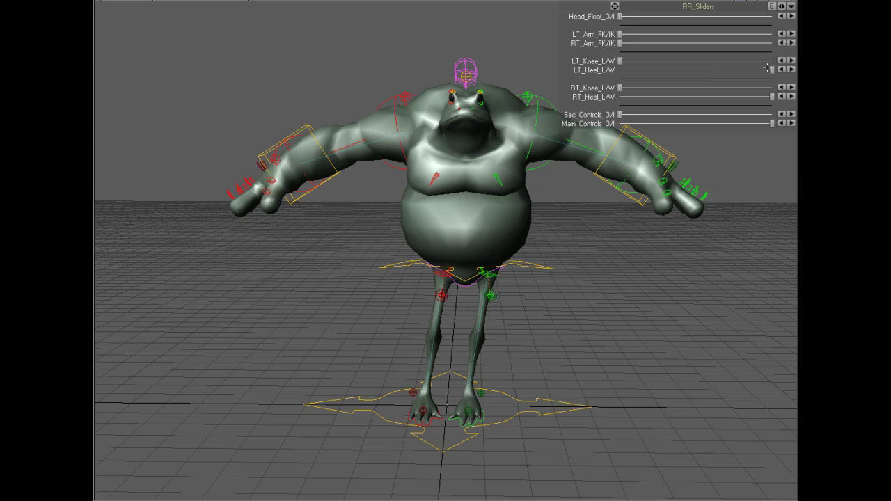
left_click(535, 266)
left_click_drag(466, 261, 475, 304)
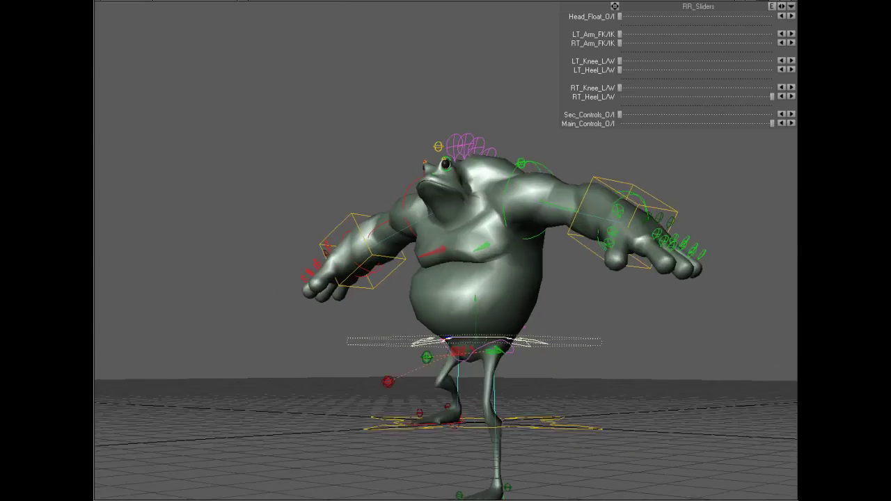
middle_click_drag(610, 242, 612, 297)
middle_click_drag(755, 293, 641, 255)
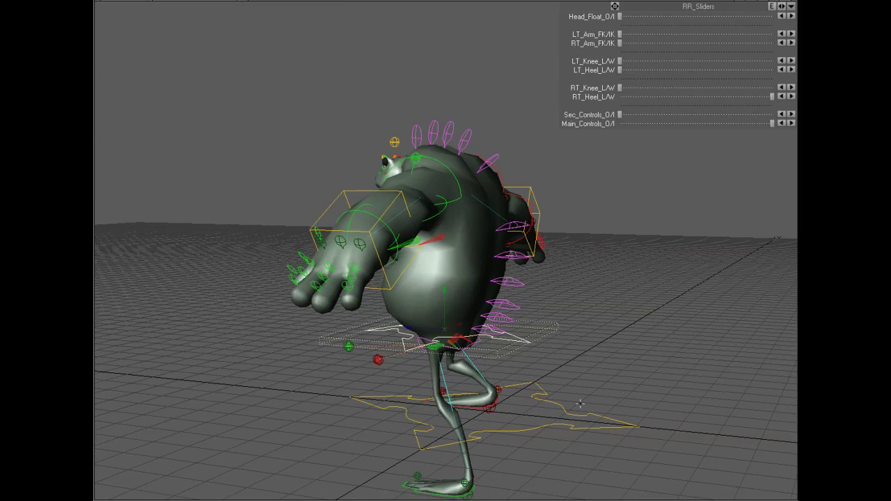
- Reposition the left foot control up and outward, then adjust the body with the waist control
left_click(469, 492)
left_click_drag(551, 439, 571, 456)
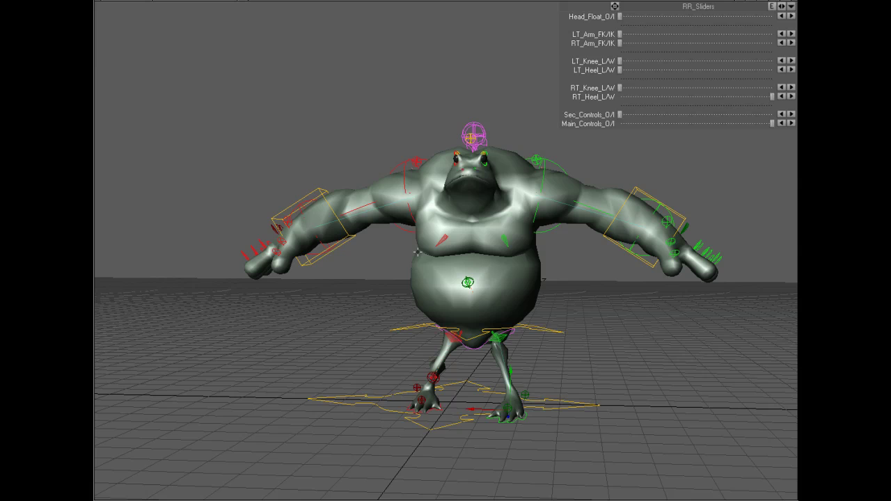
key("e")
left_click(548, 331)
left_click_drag(669, 347, 620, 316)
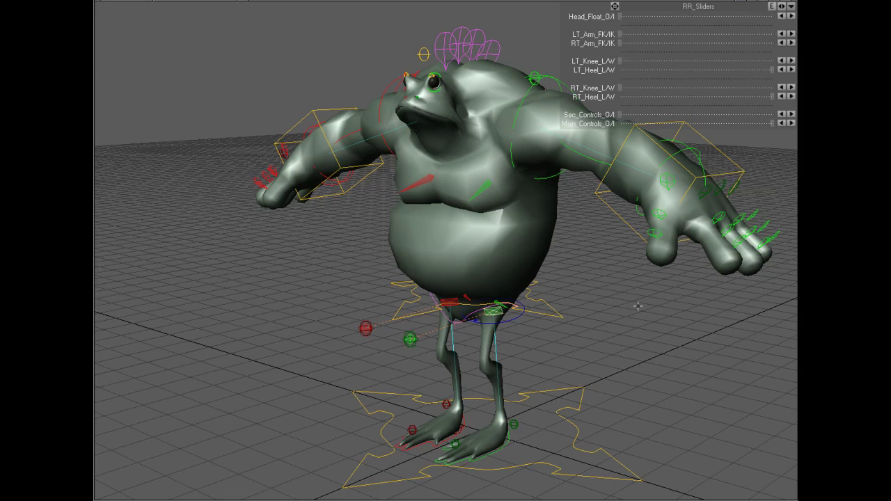
- Rotate the left hip control so it swings the left knee target sideways, and select the knee target
left_click_drag(619, 325, 695, 325)
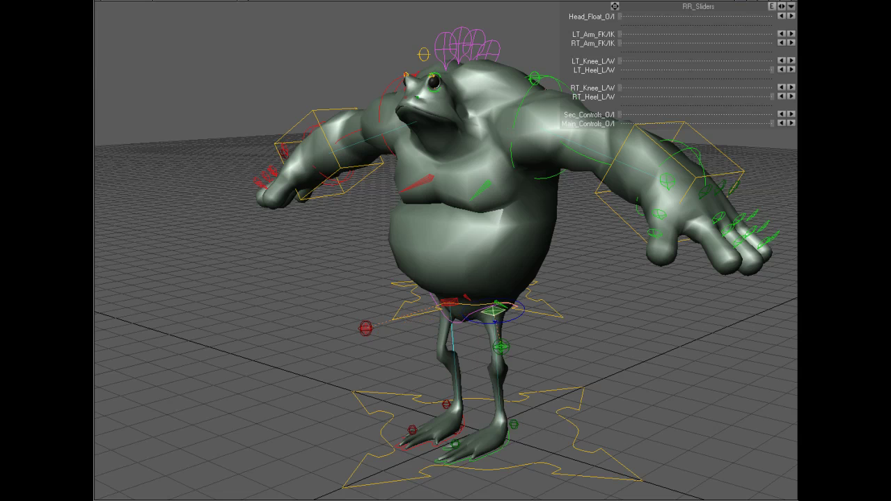
left_click_drag(764, 2, 542, 349)
left_click(518, 348)
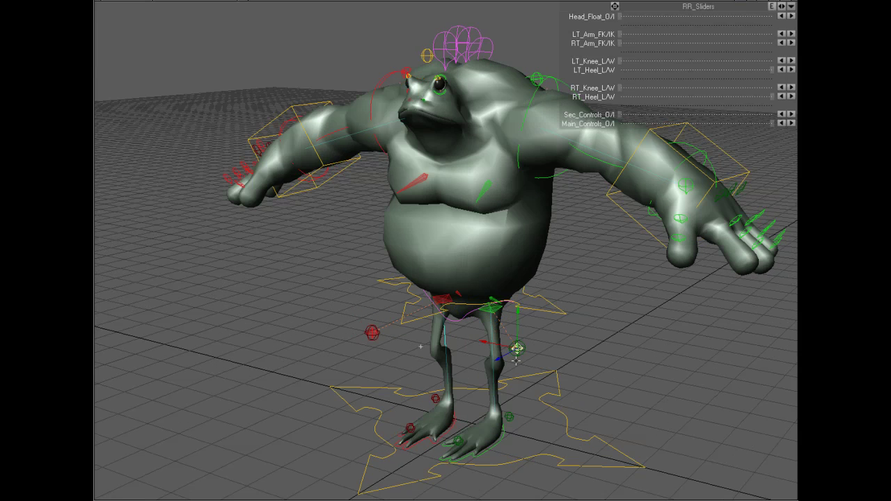
- Set the LT_Knee_L/W slider to its maximum and test the left hip control against the knee target
left_click(616, 19)
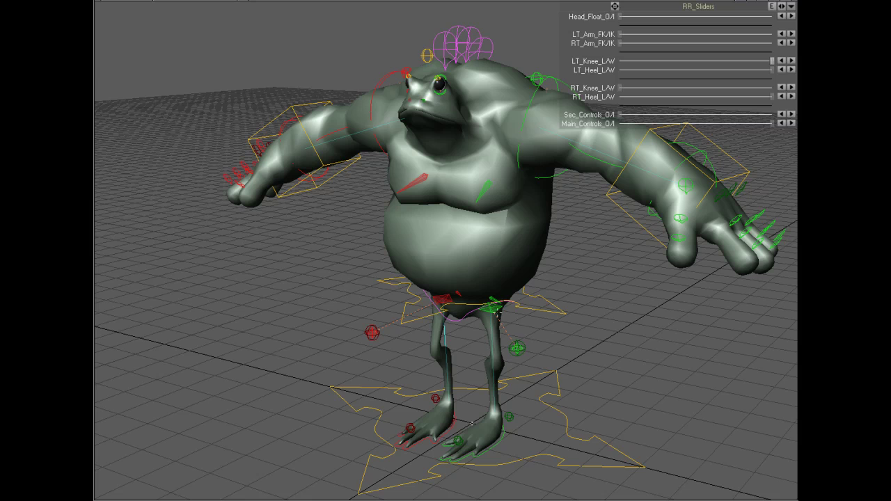
left_click(515, 300)
key("t")
left_click_drag(535, 348, 560, 349)
- Select the small control beside the left heel and examine its handles and both feet up close
left_click_drag(528, 373, 385, 261)
left_click_drag(467, 288, 463, 318)
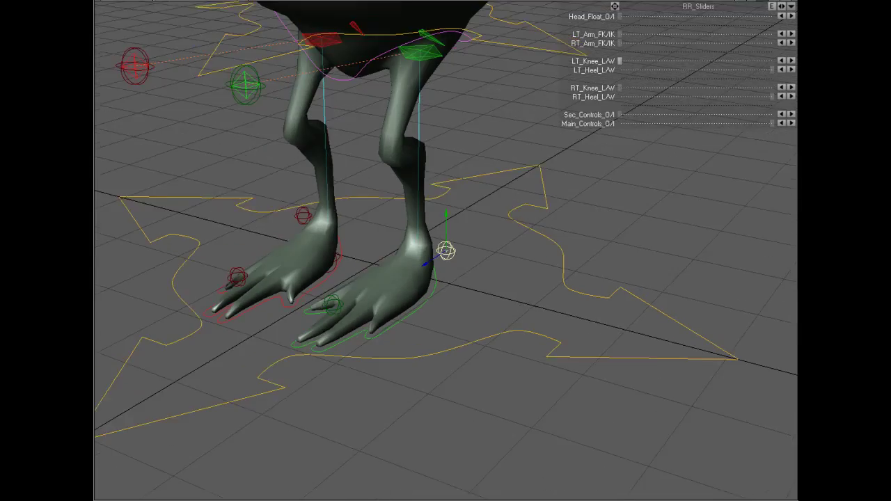
left_click_drag(767, 3, 788, 16)
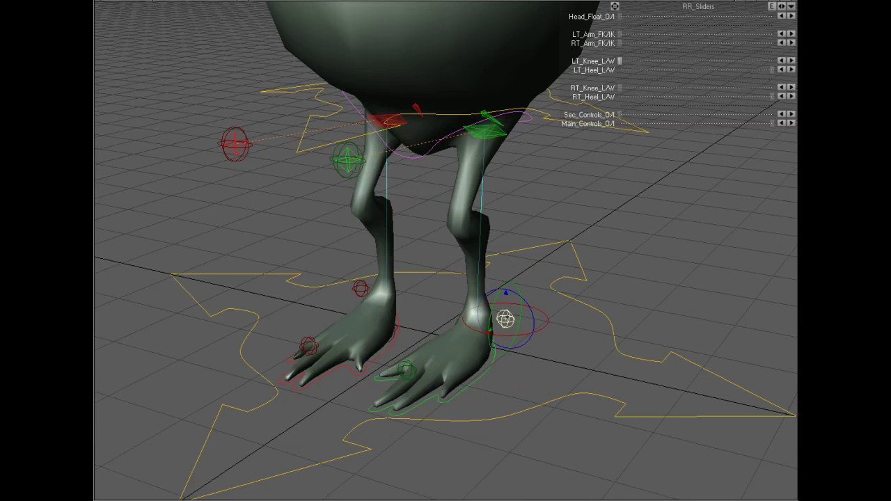
left_click_drag(601, 393, 599, 371, "alt")
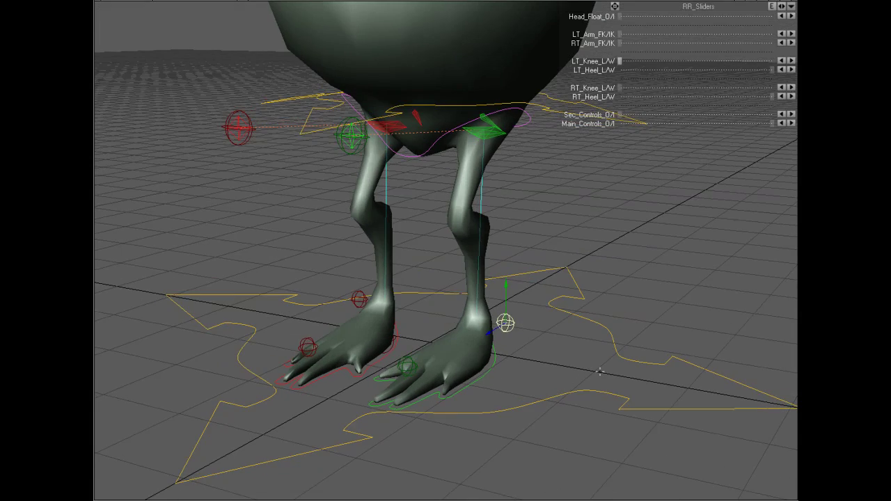
left_click_drag(435, 227, 417, 250, "alt")
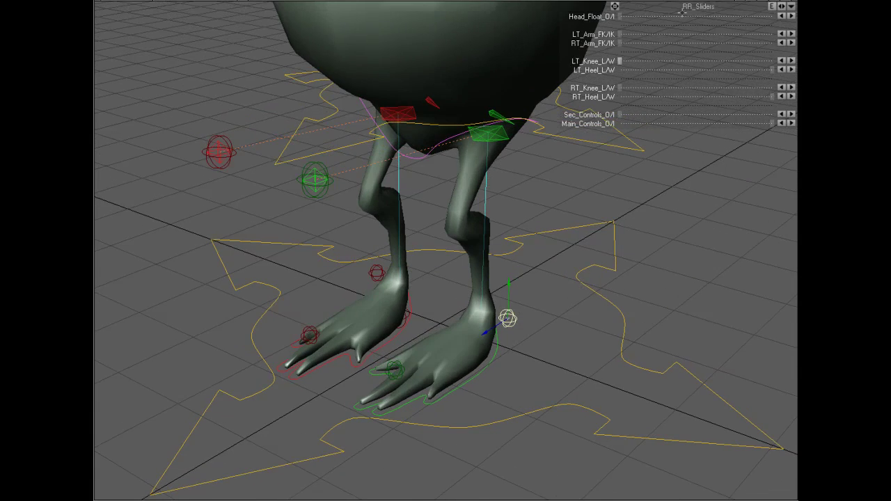
left_click_drag(682, 12, 686, 271, "alt")
- Try rotating the left foot with the control beside the heel, undoing each attempt
left_click_drag(509, 324, 279, 358)
key("ctrl+z")
left_click_drag(556, 361, 546, 388)
key("ctrl+z")
key("y")
left_click_drag(551, 324, 535, 338)
key("ctrl+z")
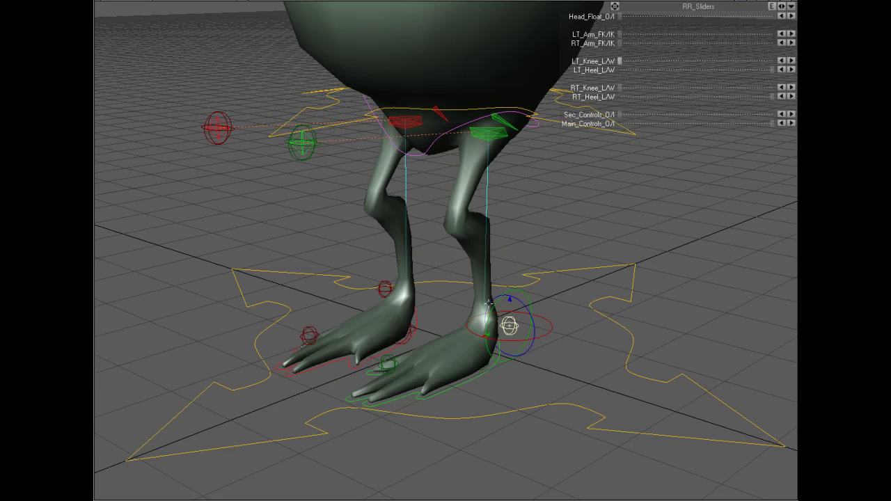
- Rotate the left foot about its heel control to lift the toes off the ground
left_click_drag(418, 258, 508, 192, "alt")
left_click_drag(539, 326, 672, 298)
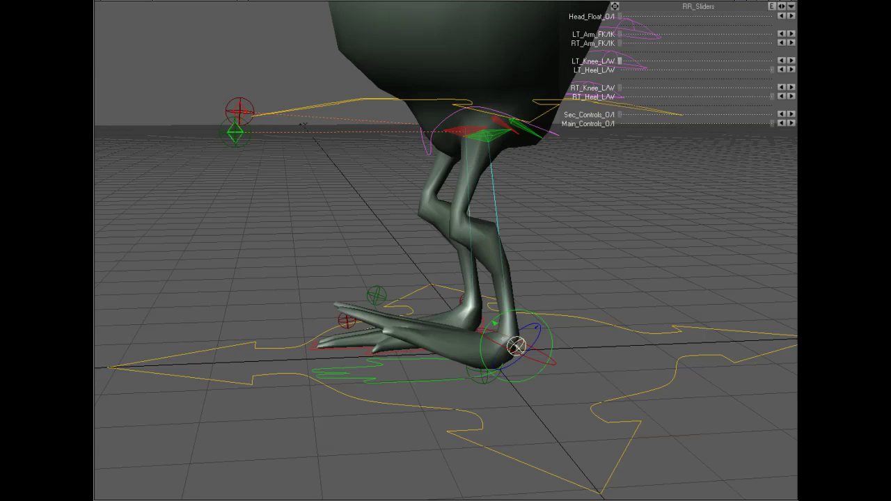
mouse_move(491, 326)
left_mouse_down()
mouse_move(425, 254)
mouse_move(503, 340)
left_mouse_up()
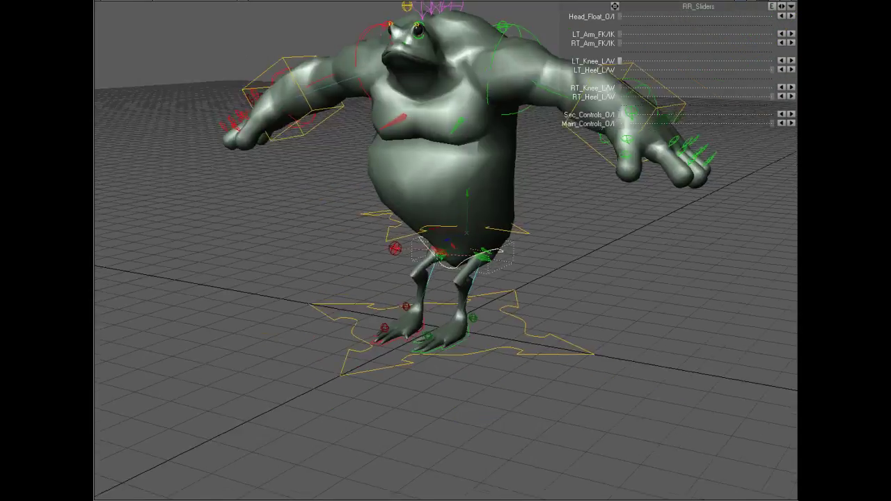
- Examine the pelvis control from several angles and select the left bone control at the back of the hips
middle_click_drag(519, 349, 526, 322)
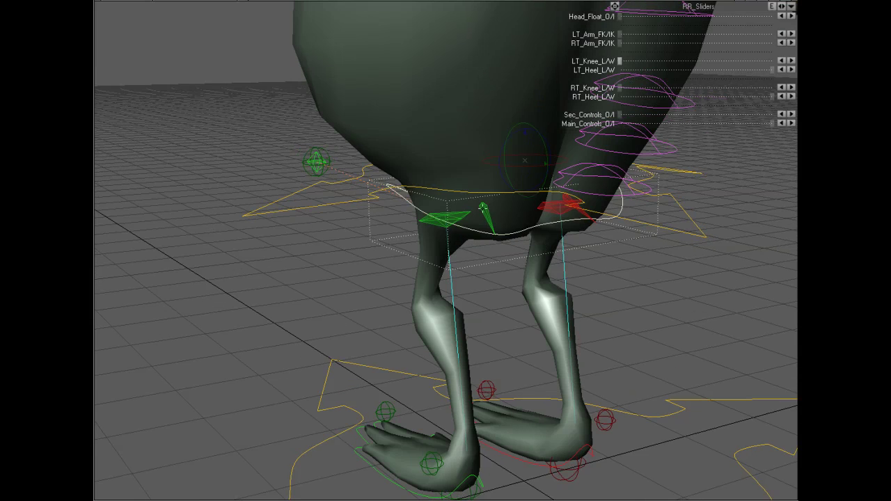
left_click(484, 208)
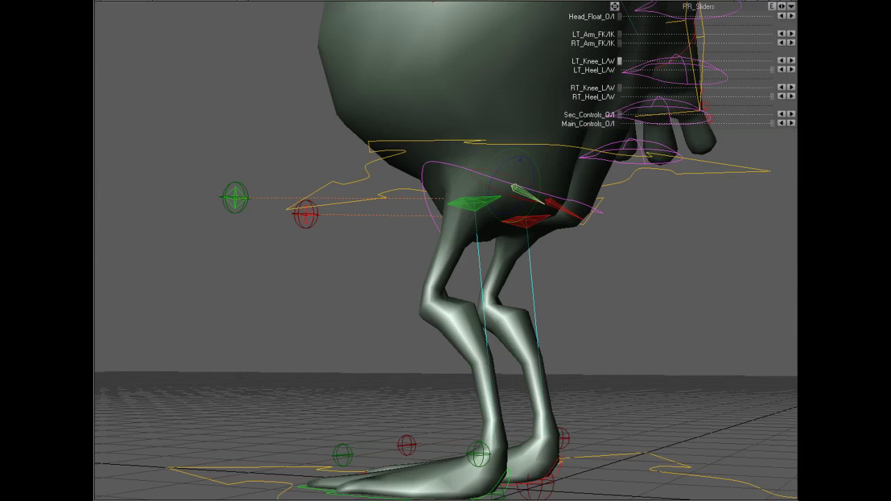
left_click_drag(764, 3, 754, 12)
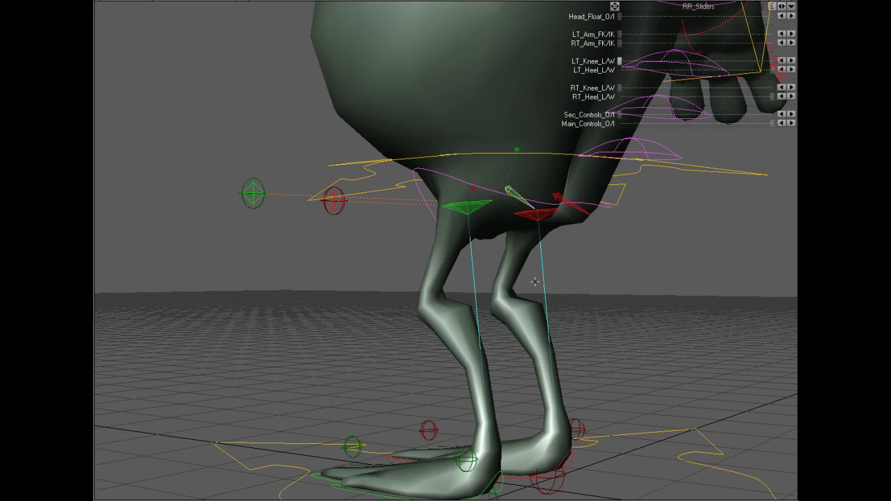
- Select the left chest bone control and pull it downward to deform the chest
left_click_drag(514, 295, 521, 301)
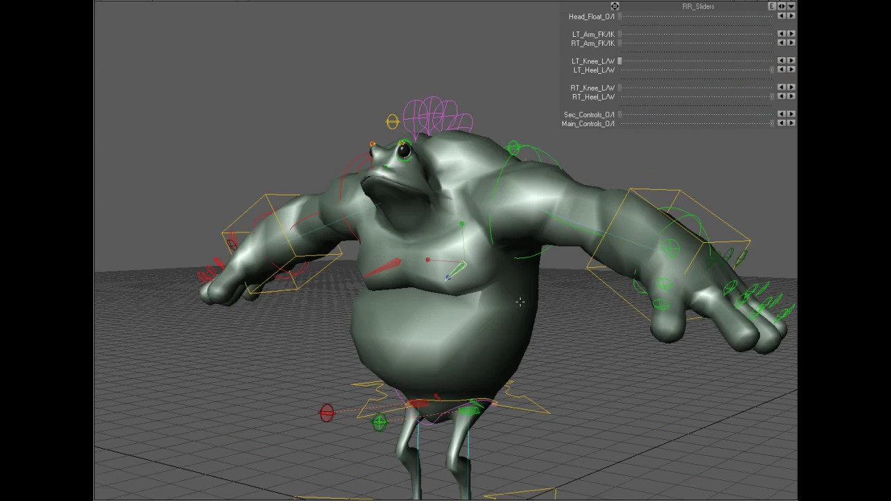
mouse_move(500, 298)
left_mouse_down()
mouse_move(488, 300)
mouse_move(497, 300)
left_mouse_up()
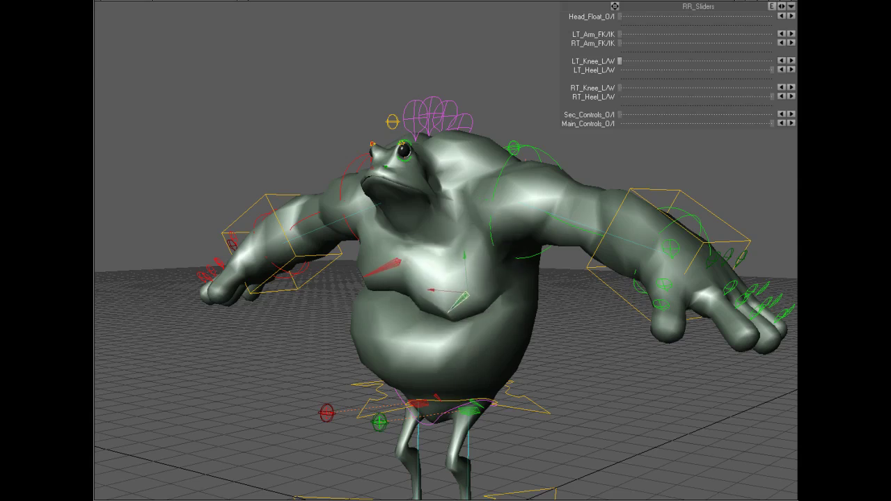
left_click_drag(764, 2, 606, 209)
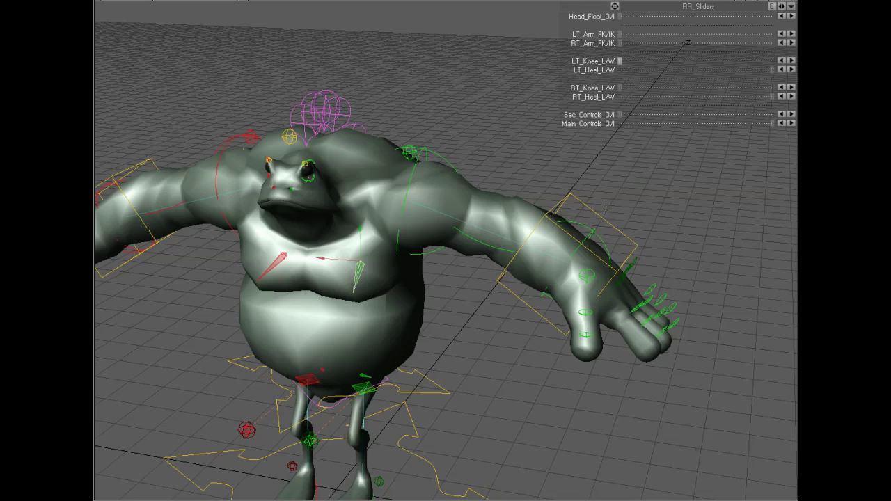
- Select the left shoulder control, and try adjusting the body with the waist control
left_click_drag(775, 2, 672, 35)
left_click(434, 205)
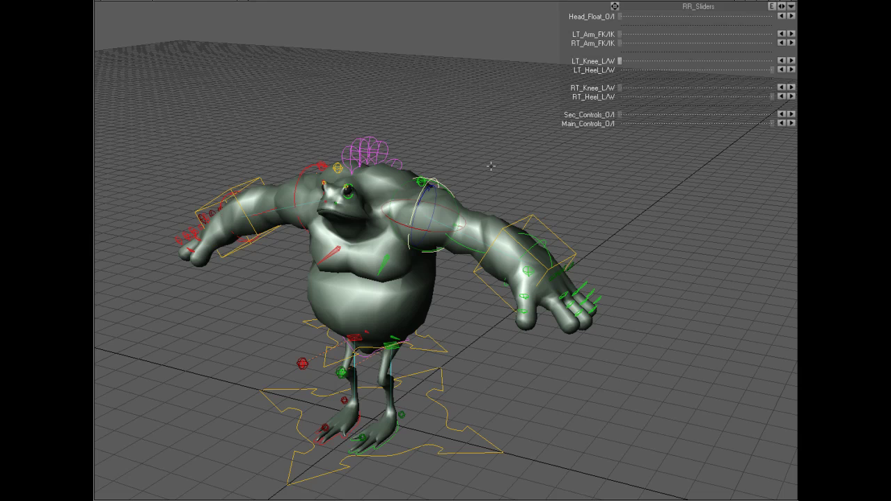
left_click(423, 333)
left_click_drag(477, 364, 548, 383)
left_click_drag(548, 383, 557, 385)
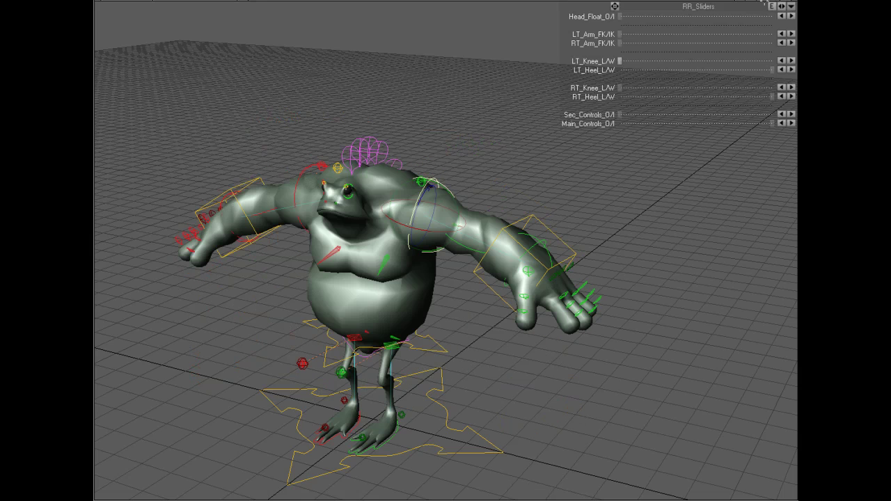
- Rotate the left shoulder control to swing the arm forward and down
left_click_drag(765, 2, 752, 8)
left_click_drag(433, 203, 546, 141)
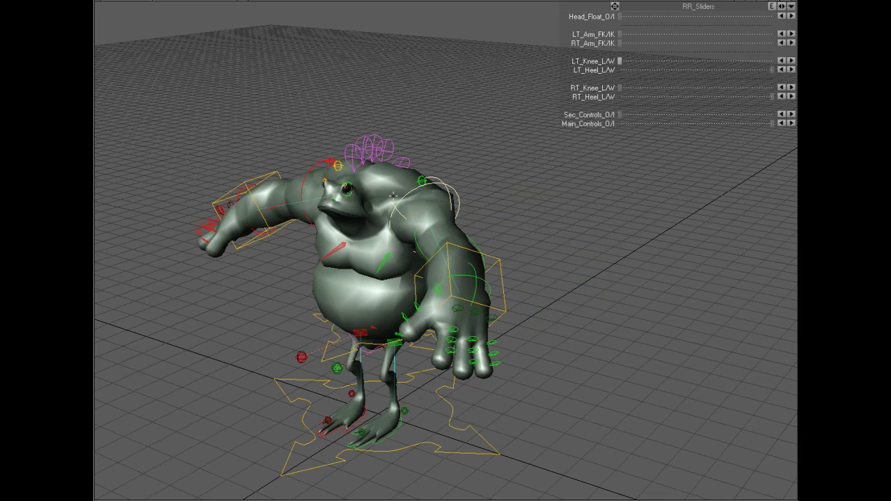
left_click_drag(777, 4, 718, 1)
- Check the left upper arm's handles in the front view, then return to the perspective view
left_click(180, 0)
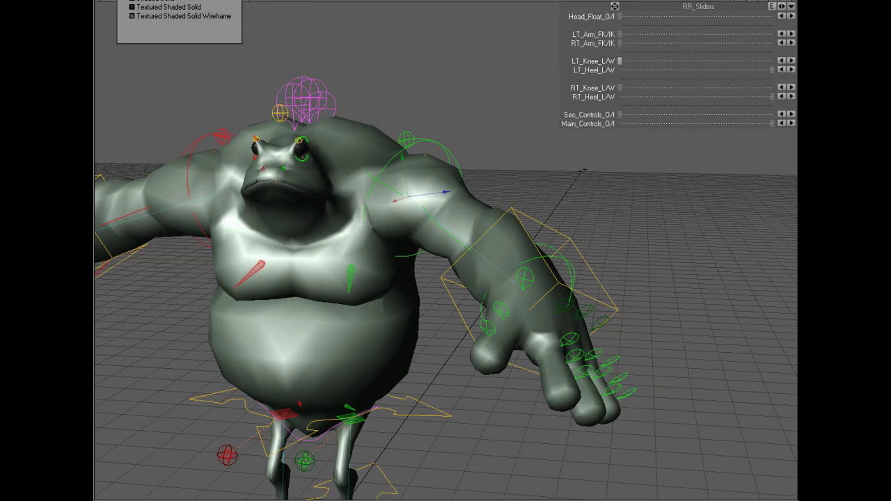
left_click(180, 0)
left_click(205, 0)
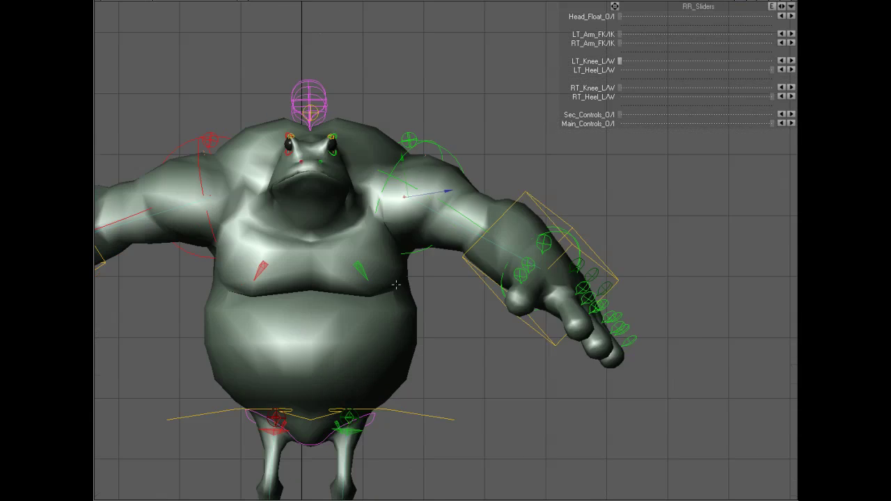
mouse_move(418, 192)
left_mouse_down()
mouse_move(449, 130)
mouse_move(408, 196)
left_mouse_up()
key("4")
- Rotate the left upper arm forward and down in front of the body
left_click_drag(773, 4, 717, 32)
left_click_drag(407, 198, 388, 227)
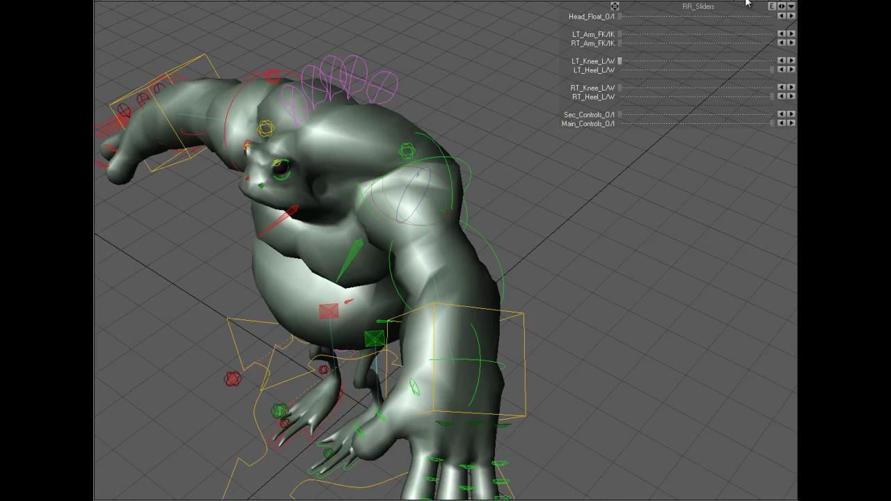
left_click_drag(761, 2, 717, 56)
- Rotate the left shoulder control until the arm hangs down beside the body
left_click(432, 152)
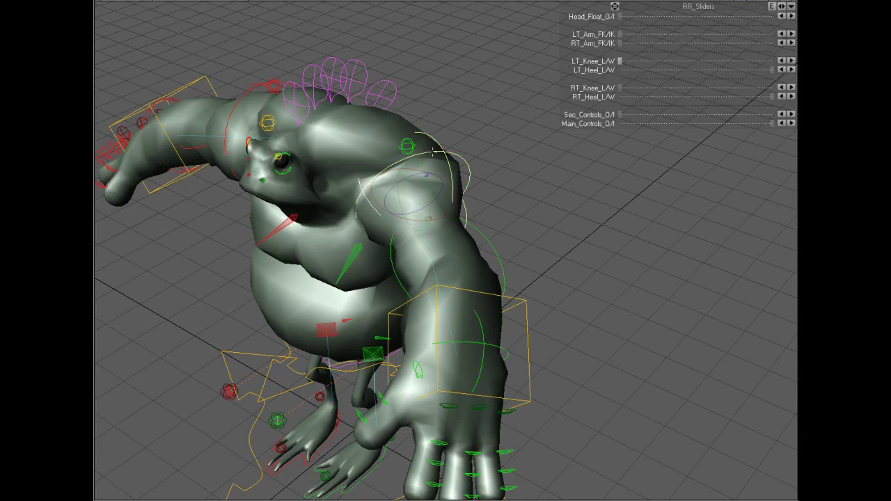
left_click_drag(771, 3, 724, 49)
left_click_drag(438, 182, 421, 233)
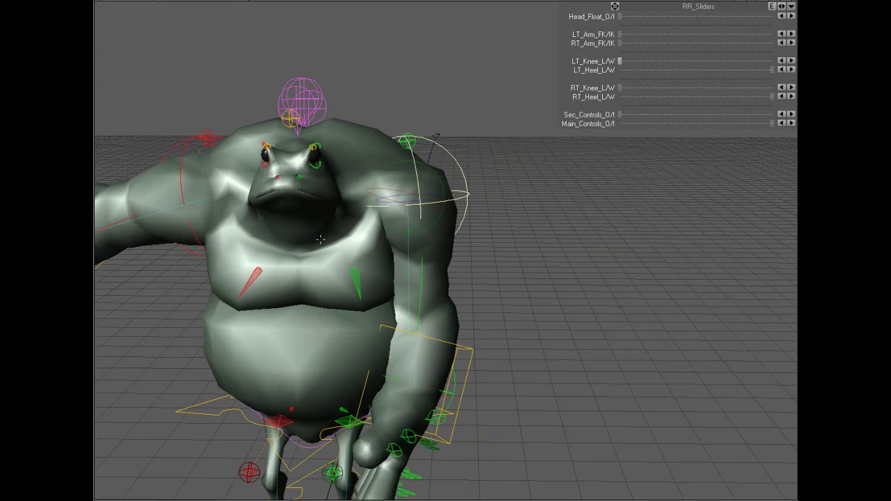
- Swing the left arm back outward from the body and select the left forearm control
left_click_drag(762, 1, 662, 34)
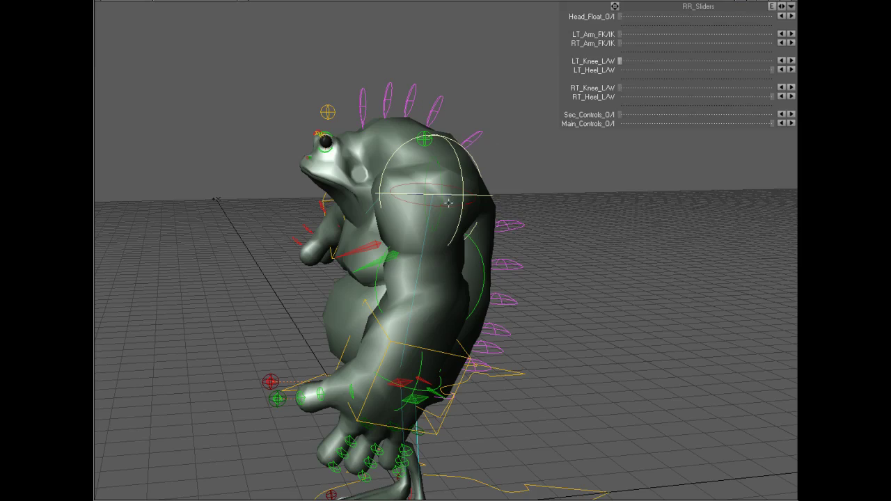
left_click_drag(769, 1, 822, 41)
mouse_move(446, 195)
left_mouse_down()
mouse_move(425, 202)
mouse_move(452, 209)
left_mouse_up()
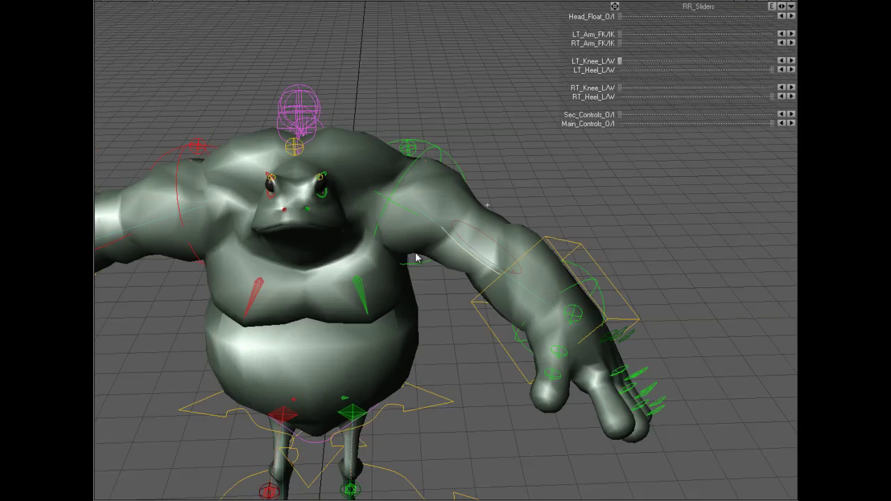
- Rotate the left forearm control to bend the left arm at the elbow
left_click_drag(782, 3, 696, 32)
left_click_drag(446, 282, 481, 280)
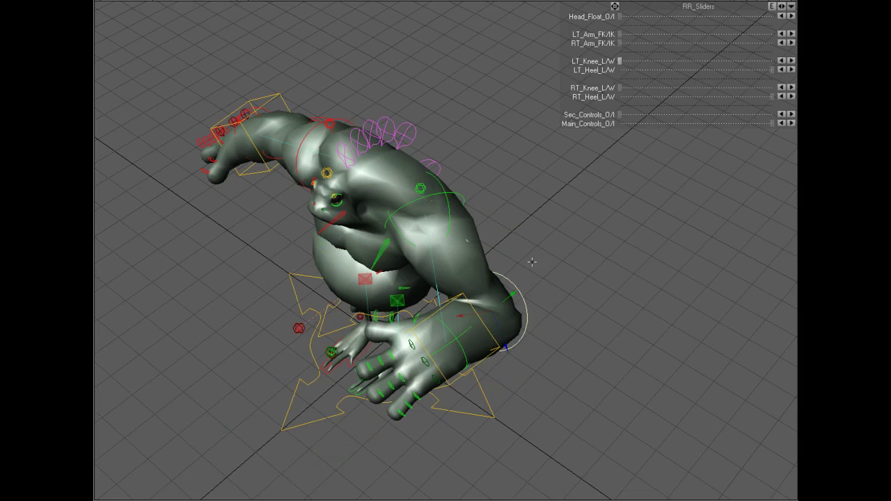
left_click_drag(578, 278, 159, 22, "alt")
- Examine the left wrist's rotation control in wireframe display, then return to shaded solid display
left_click(186, 2)
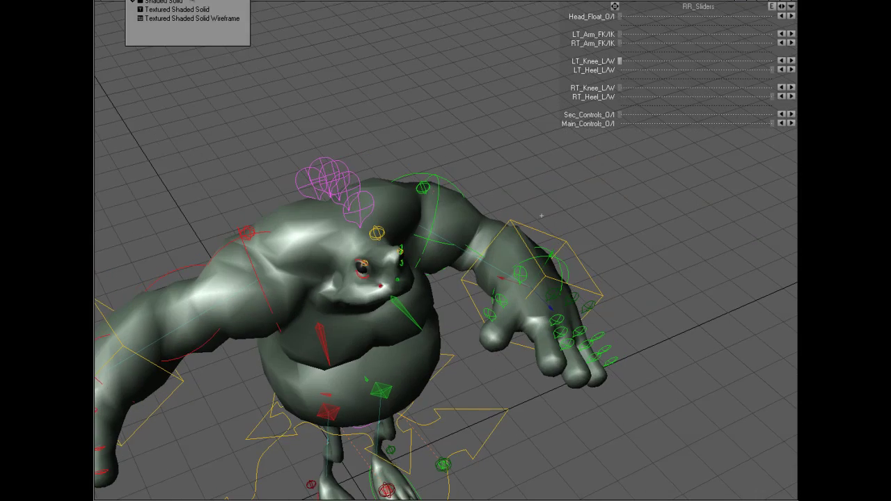
left_click(183, 0)
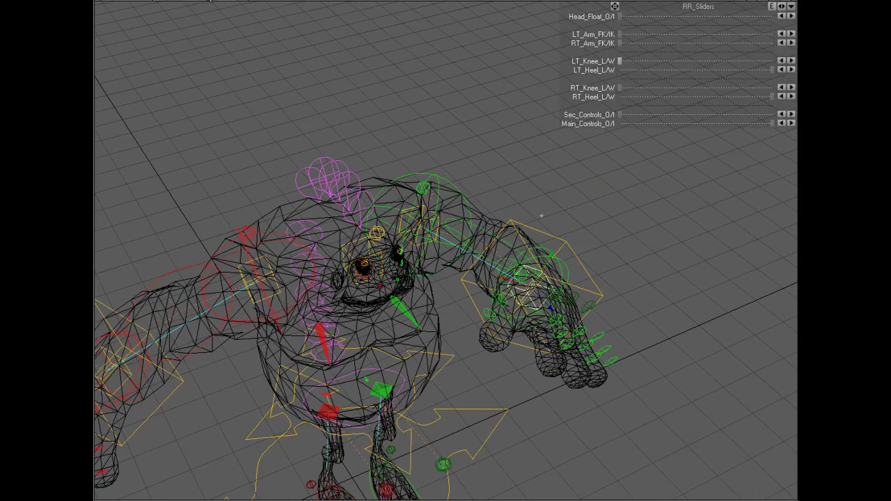
left_click(210, 0)
left_click(207, 8)
left_click(201, 1)
left_click(201, 1)
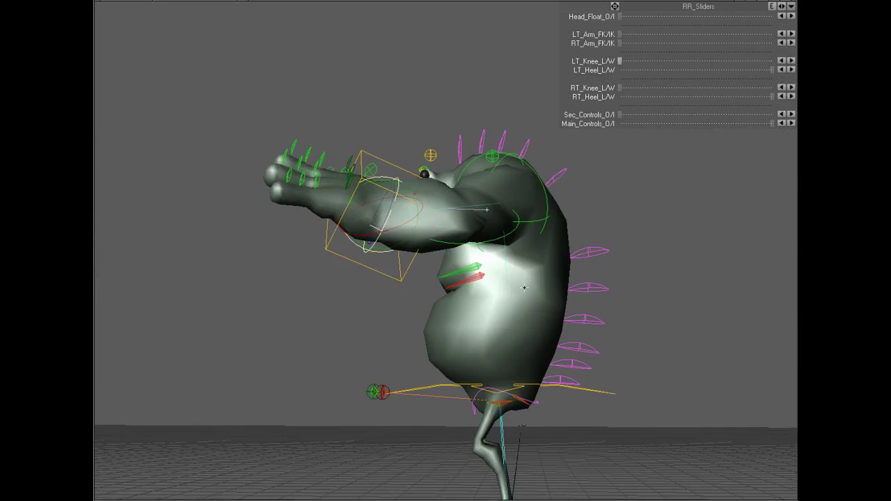
- Rotate the left wrist control to bend the hand up and then back down
key("Down")
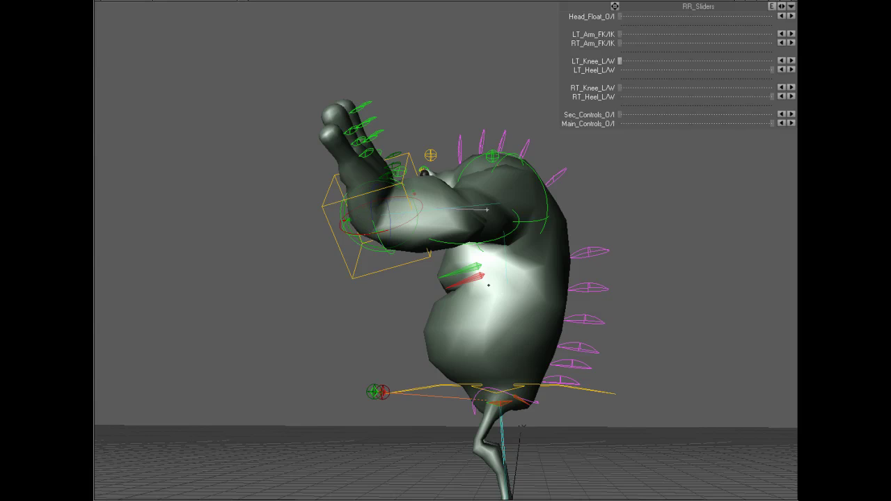
left_click_drag(447, 161, 413, 163)
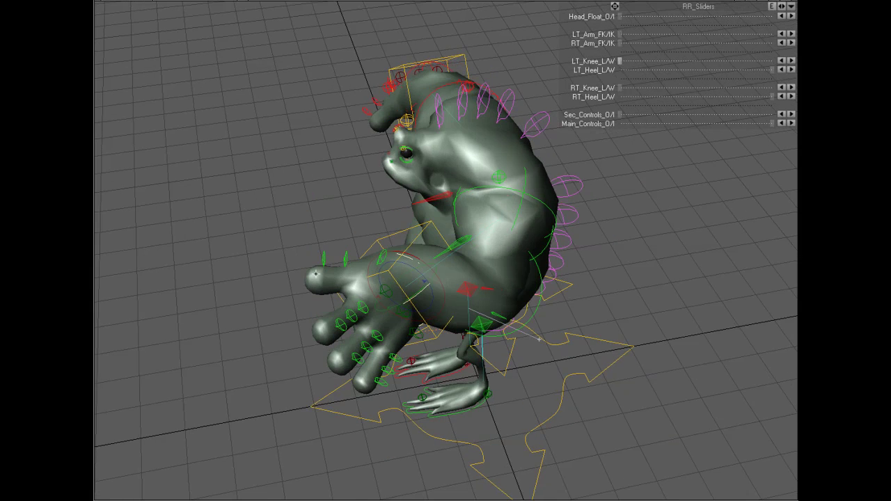
- Select the box-shaped control around the left wrist and set LT_Arm_FK/IK fully to IK
left_click(373, 232)
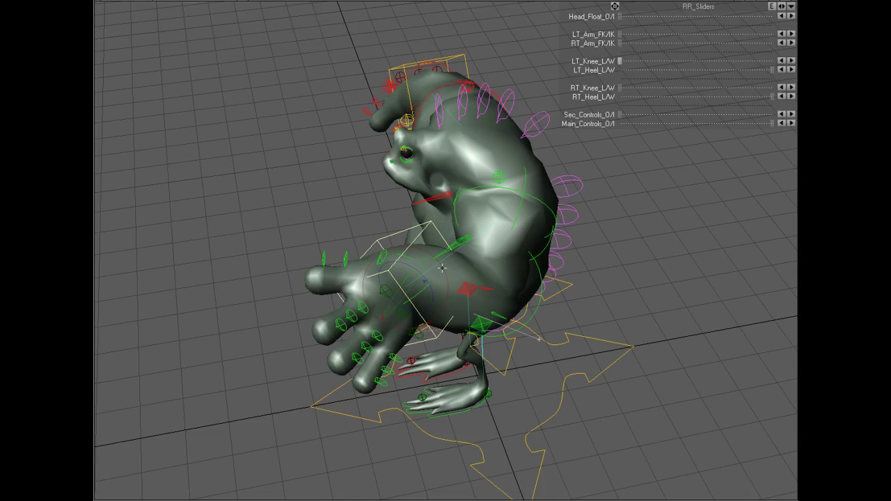
left_click(659, 47)
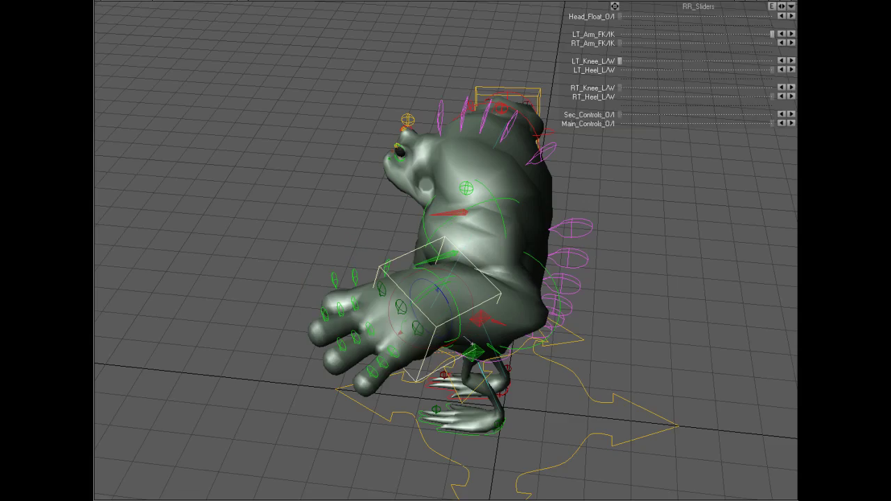
middle_click_drag(406, 258, 415, 258)
left_click_drag(740, 2, 740, 60)
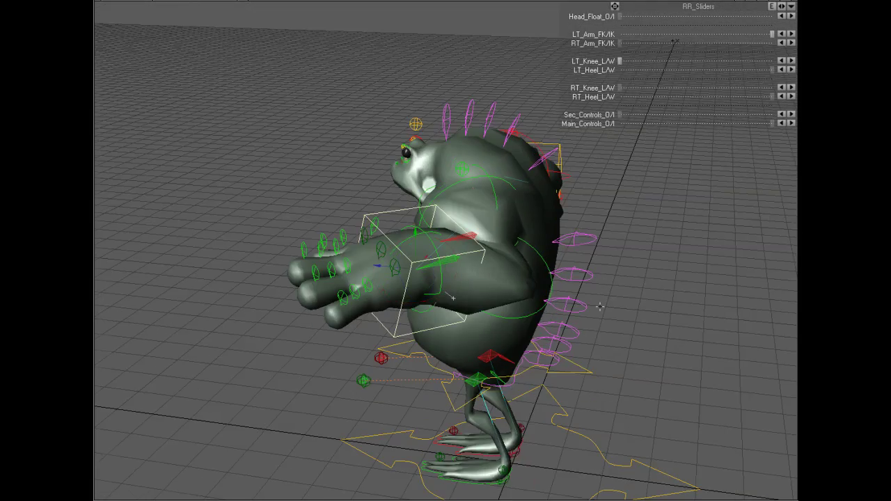
left_click_drag(601, 307, 385, 212)
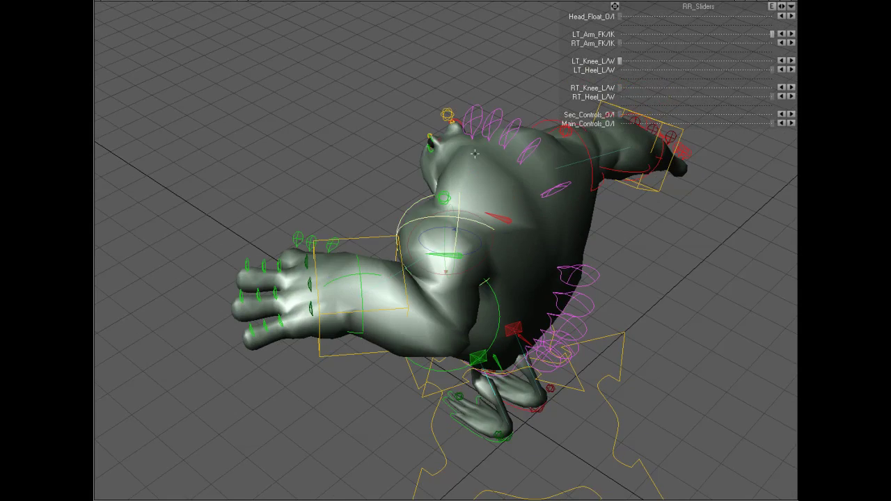
- Try rotating the left upper arm control with the arm in IK mode and check the arm from the front
left_click_drag(758, 2, 752, 27)
left_click_drag(452, 226, 501, 227)
left_click_drag(764, 3, 696, 16)
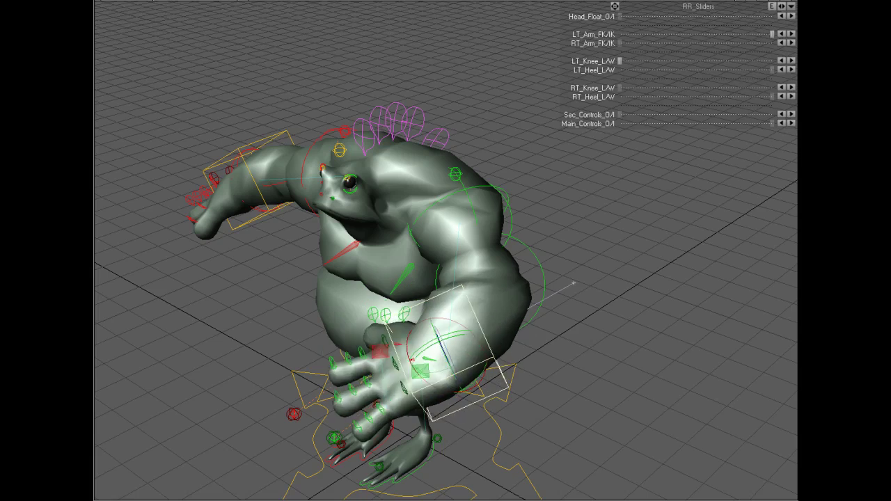
mouse_move(768, 2)
left_mouse_down()
mouse_move(446, 251)
mouse_move(425, 251)
left_mouse_up()
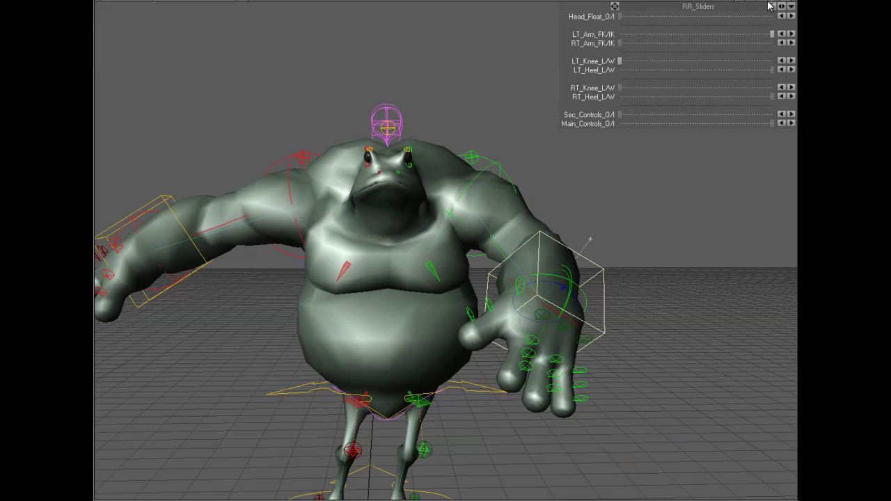
- Select the left arm's shoulder, elbow and wrist controls in wireframe display, then restore shaded solid display
left_click(246, 3)
left_click(207, 0)
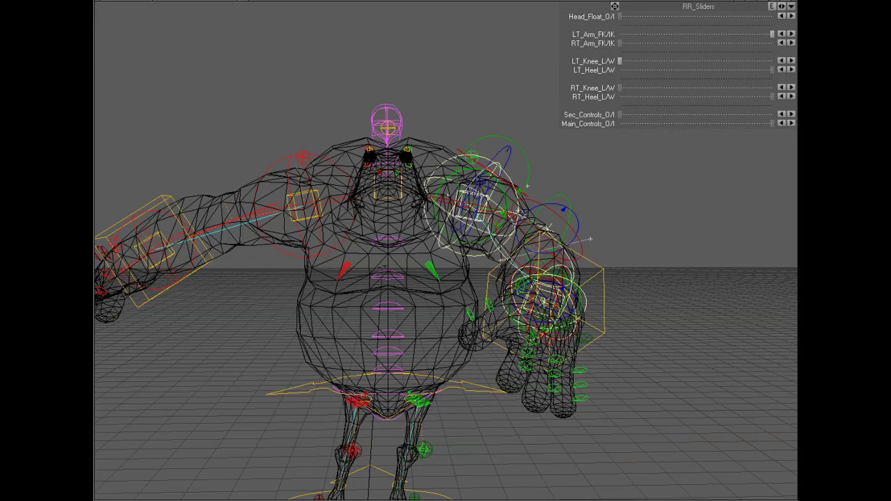
left_click(202, 2)
left_click(202, 1)
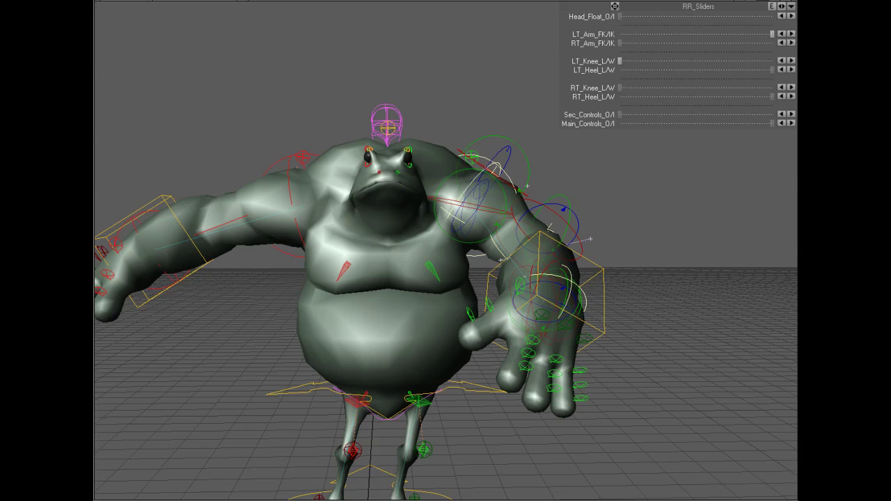
- Select the left wrist's box-shaped control and create a keyframe for it
middle_click_drag(446, 251, 400, 278)
left_click(537, 333)
key("Return")
key("Return")
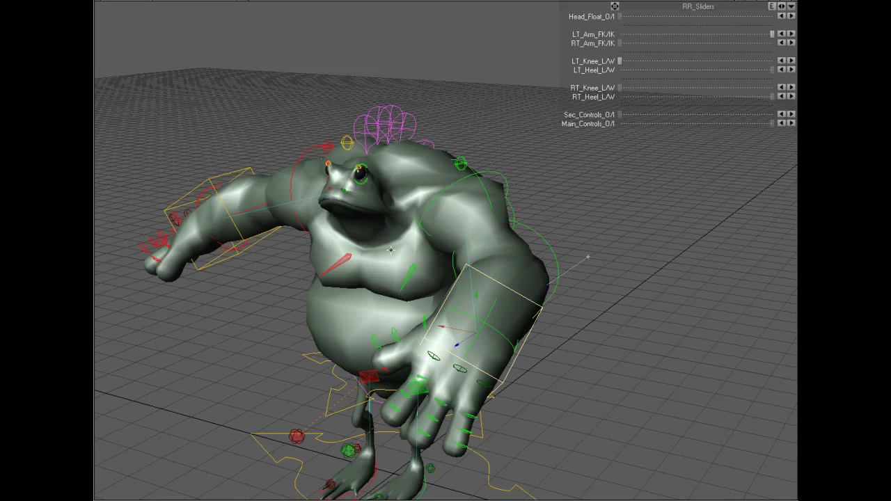
- Set LT_Arm_FK/IK back fully to FK and raise the body with the waist control
left_click(772, 35)
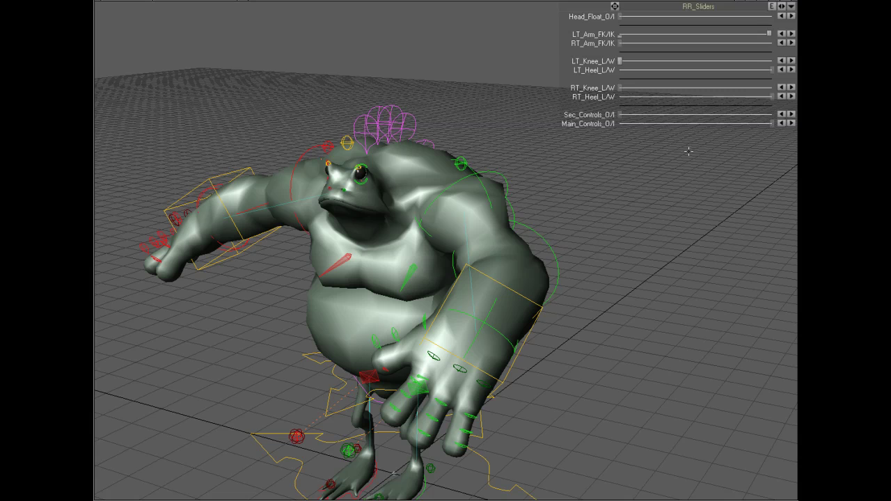
left_click(310, 356)
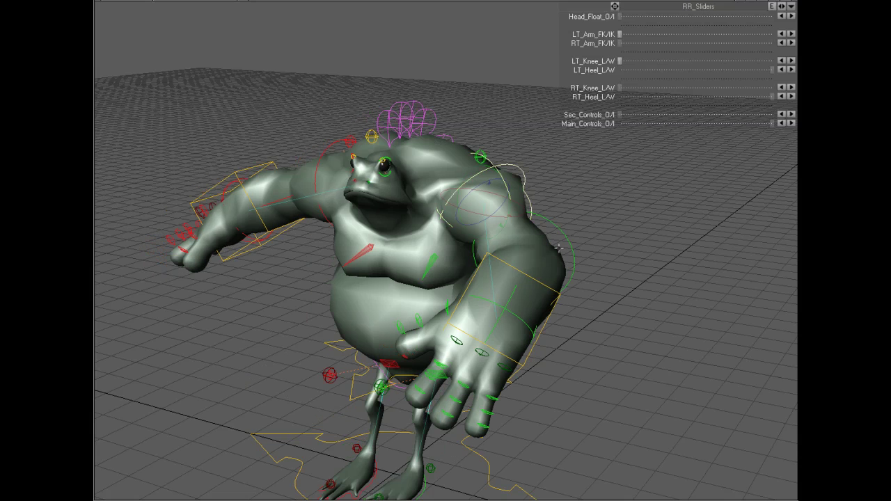
- Swing the left upper arm out to the side and pull the left finger controls to stretch the fingers
mouse_move(488, 209)
left_mouse_down()
mouse_move(482, 188)
mouse_move(486, 214)
left_mouse_up()
left_click_drag(485, 237, 416, 254, "alt")
left_click_drag(759, 2, 672, 3)
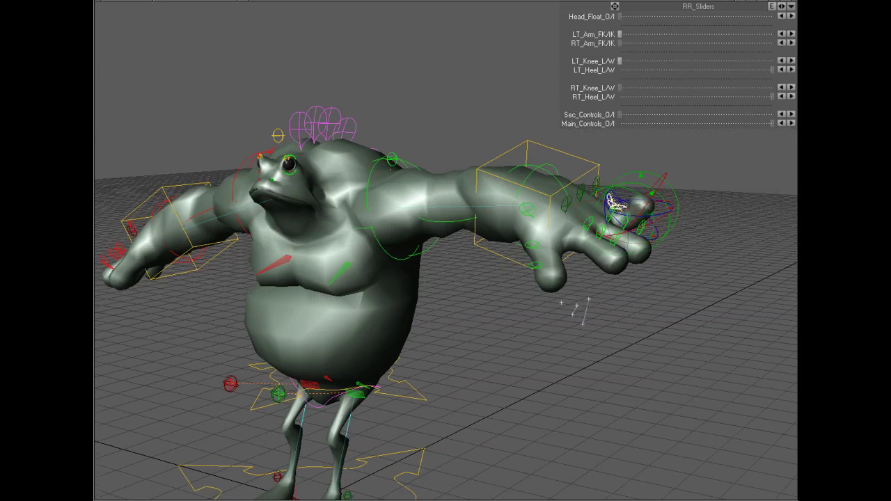
mouse_move(668, 195)
left_mouse_down()
mouse_move(670, 182)
mouse_move(667, 196)
left_mouse_up()
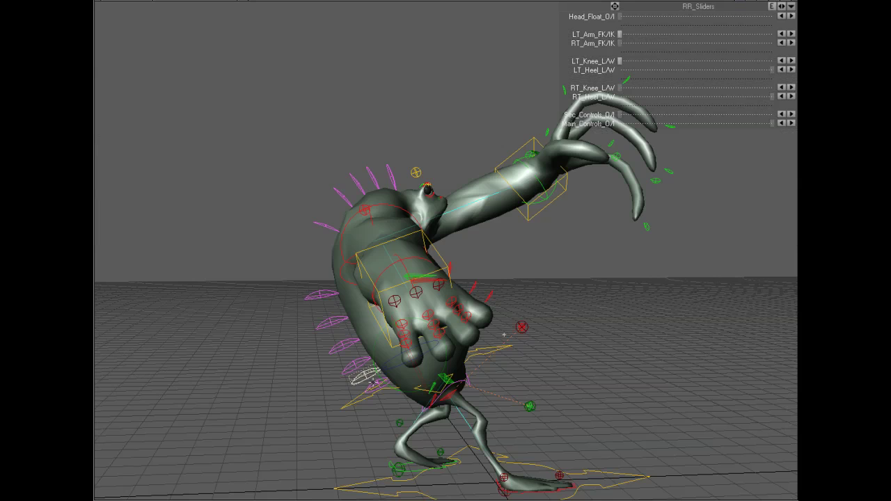
- Select the row of spine controls along the lower back and stretch the torso with them
left_click(359, 374, "shift")
left_click(353, 366, "shift")
left_click(342, 346, "shift")
left_click(330, 322, "shift")
left_click(321, 295, "shift")
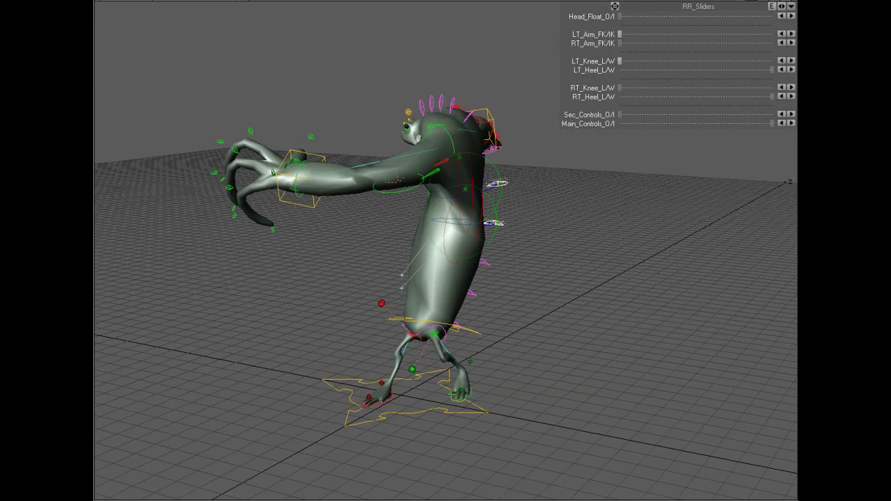
- Select the neck controls along the upper back together and move them to lengthen the neck
left_click_drag(768, 1, 788, 4)
left_click(507, 207)
left_click(470, 187, "shift")
left_click(446, 185, "shift")
left_click(427, 187, "shift")
left_click(406, 195, "shift")
left_click_drag(406, 195, 387, 157)
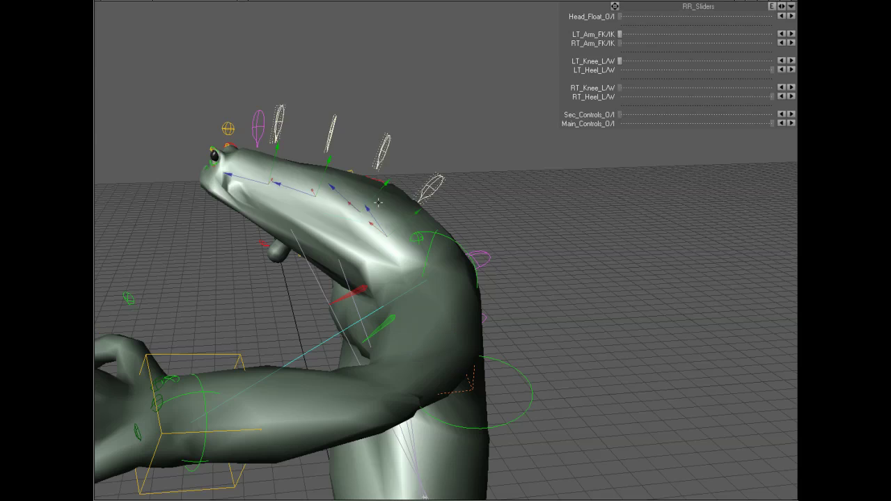
- Rotate the neck control nearest the head to turn the head
left_click(273, 177)
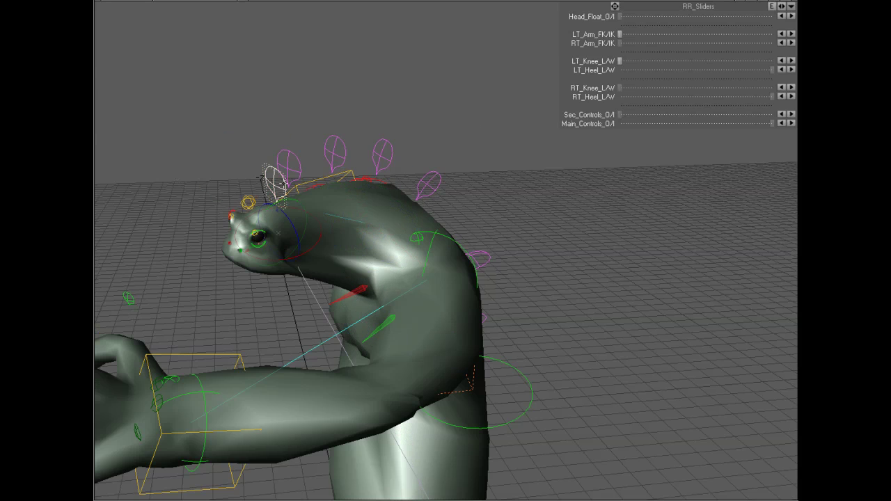
left_click_drag(771, 2, 752, 1)
left_click(316, 189)
- Select and rotate the head control in wireframe display, then return to shaded solid display
left_click(218, 1)
left_click(218, 0)
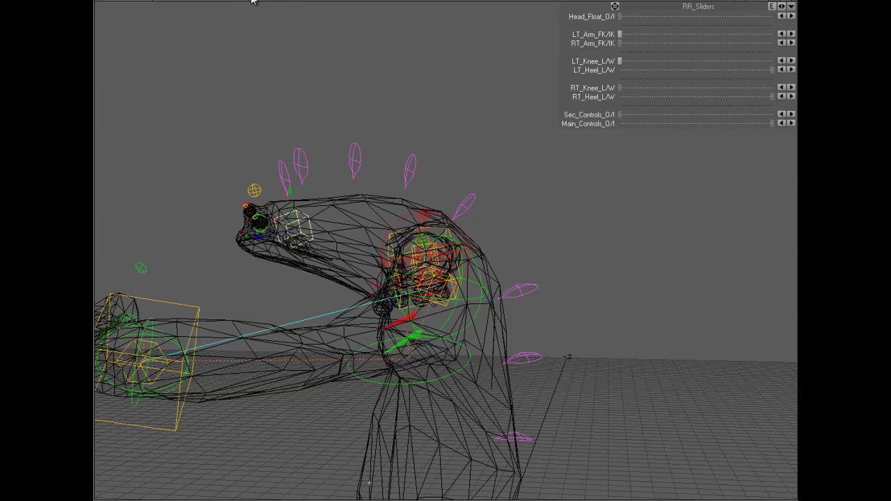
mouse_move(262, 246)
left_mouse_down()
mouse_move(182, 261)
mouse_move(196, 260)
mouse_move(192, 227)
mouse_move(195, 251)
mouse_move(186, 251)
mouse_move(210, 251)
left_mouse_up()
key("y")
left_click(213, 2)
left_click(214, 16)
- Rotate the waist and the yellow head control with Head_Float_O/I off, and create a keyframe
mouse_move(768, 2)
left_mouse_down()
mouse_move(794, 3)
mouse_move(745, 3)
left_mouse_up()
left_click(501, 228)
left_click(477, 436)
middle_click_drag(571, 401, 573, 427)
left_click(502, 229)
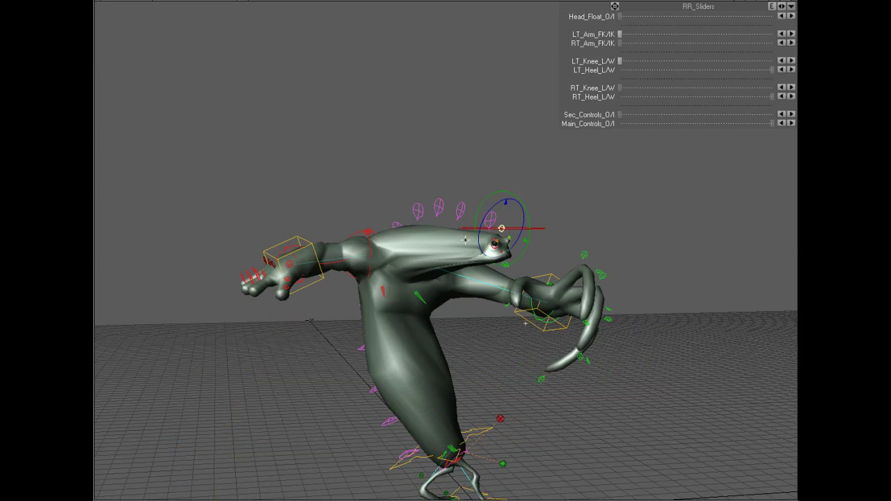
mouse_move(466, 295)
middle_mouse_down()
mouse_move(317, 285)
mouse_move(471, 288)
middle_mouse_up()
key("Return")
key("Return")
- Set Head_Float_O/I fully on and rotate the body with the waist control
left_click(615, 6)
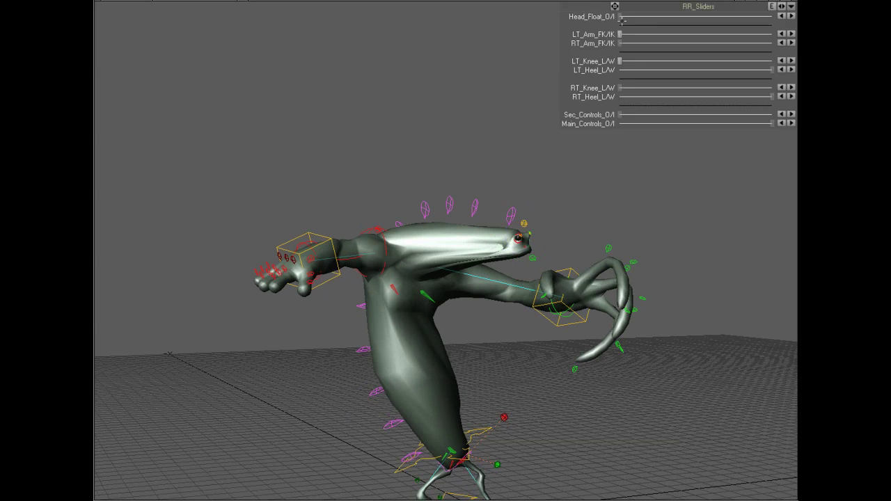
left_click(490, 424)
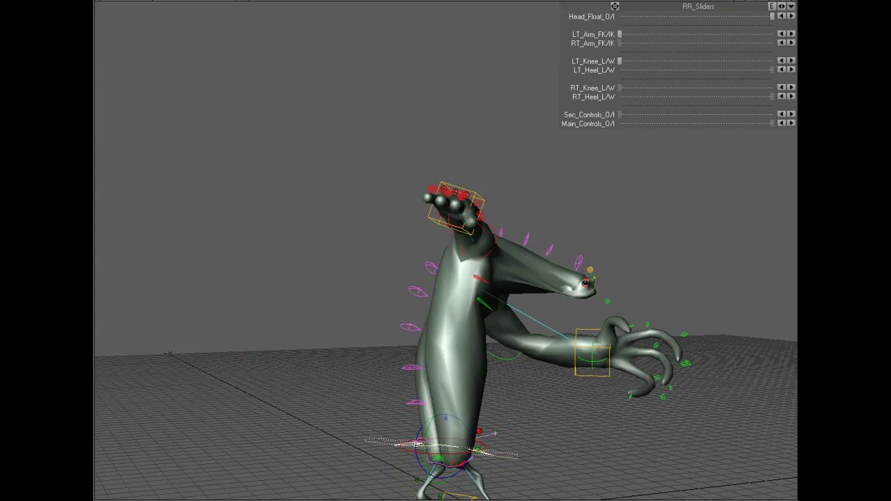
- Select the yellow control above the head and test its rotation with Head_Float_O/I on
left_click(627, 300)
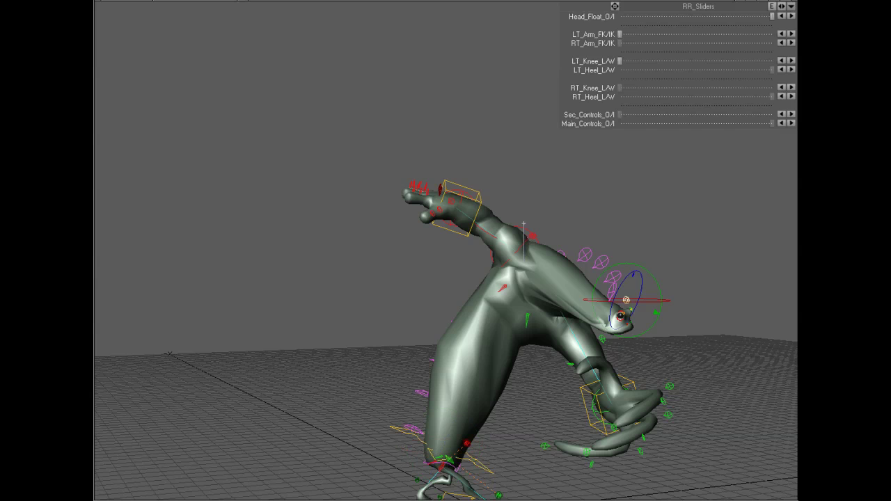
left_click_drag(767, 2, 669, 28)
left_click_drag(491, 323, 477, 329)
left_click_drag(767, 2, 839, 1)
- Rotate the body from the waist once more and set Head_Float_O/I back to off
left_click(468, 457)
left_click_drag(344, 325, 436, 295)
left_click(323, 241)
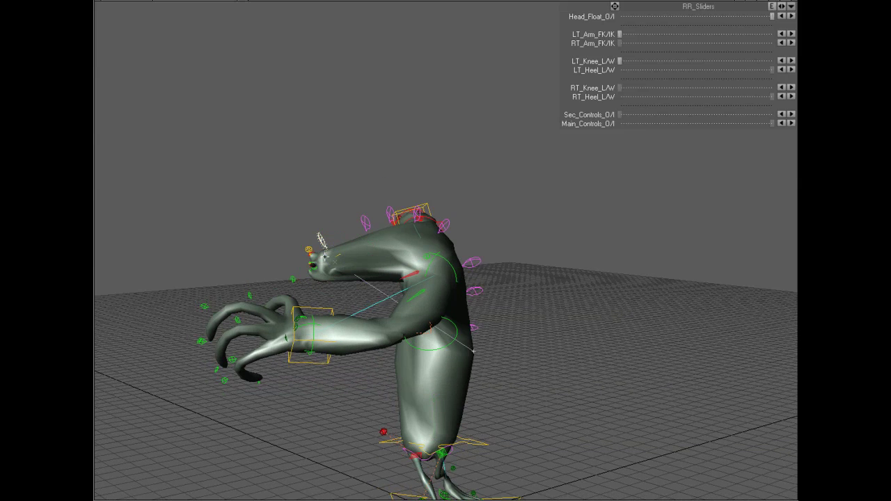
left_click(771, 15)
left_click_drag(772, 16, 620, 16)
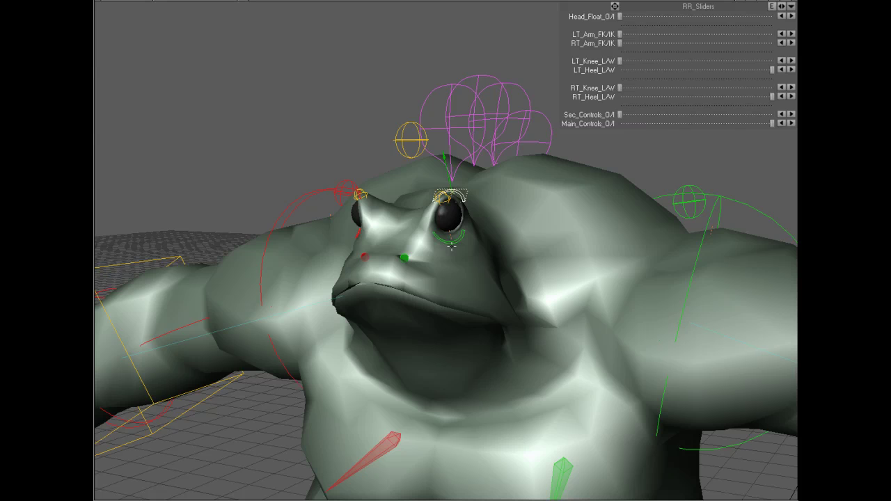
- Close the left eye with its upper and lower eyelid controls, then undo the eyelid change
left_click(451, 240)
left_click(460, 190, "shift")
left_click_drag(459, 191, 471, 217)
left_click(459, 197, "shift")
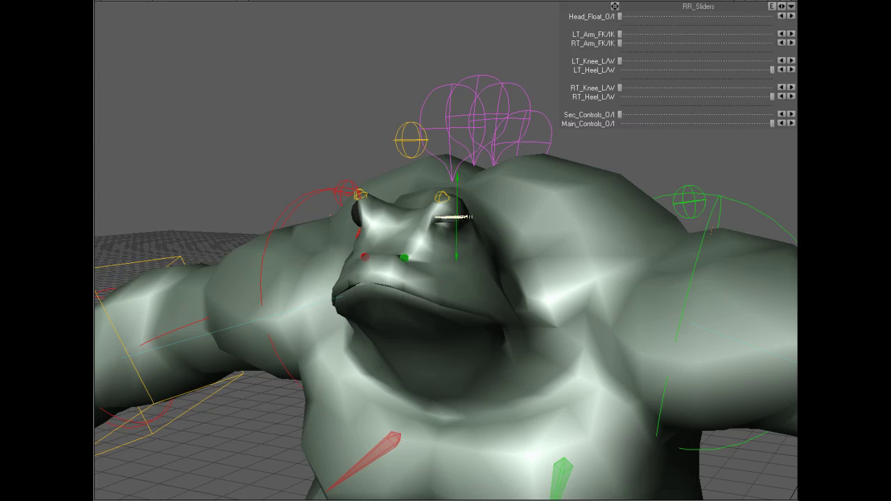
mouse_move(767, 2)
left_mouse_down()
mouse_move(790, 1)
mouse_move(768, 2)
left_mouse_up()
key("ctrl+z")
- Try adjusting the small yellow control above the left eye, then undo the change
left_click(449, 190)
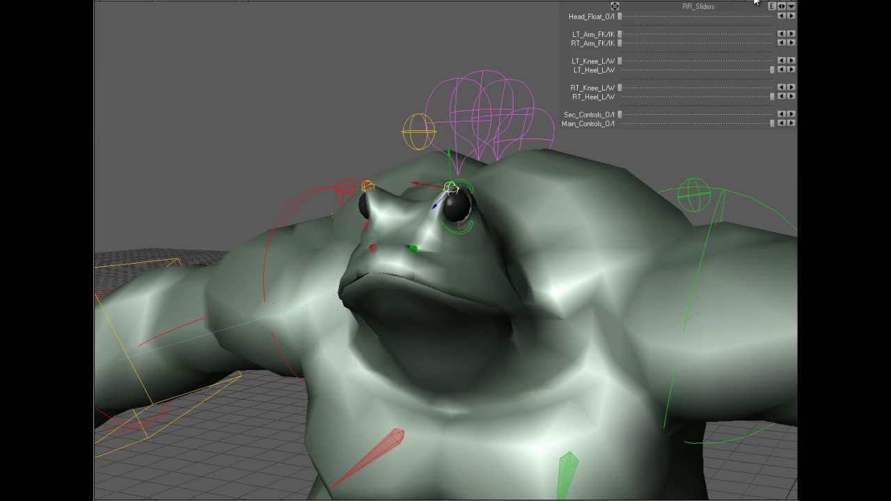
mouse_move(765, 1)
left_mouse_down()
mouse_move(742, 2)
mouse_move(762, 2)
left_mouse_up()
key("e")
left_click_drag(453, 159, 487, 157)
left_click_drag(429, 150, 579, 131)
key("ctrl+z")
- Move the yellow eye controls upward to stretch both eyes, and select the left nostril control for rotation
key("t")
left_click_drag(781, 3, 738, 6)
left_click_drag(520, 252, 272, 125)
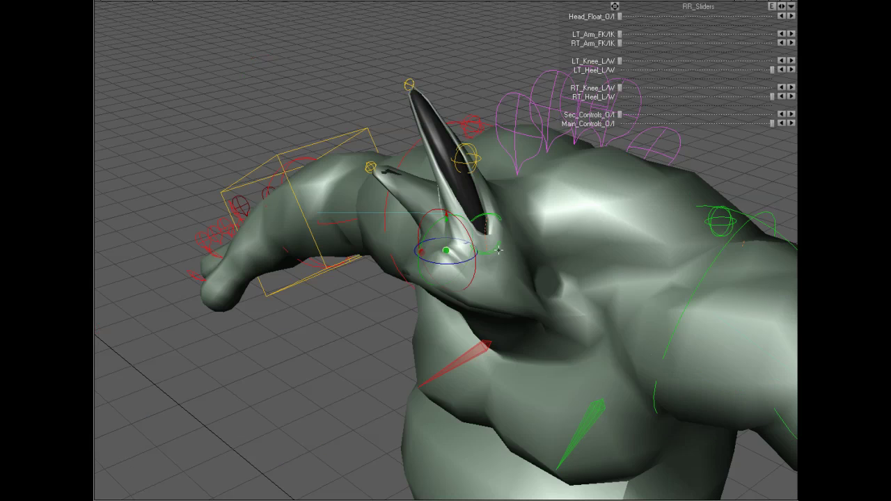
key("e")
key("w")
key("e")
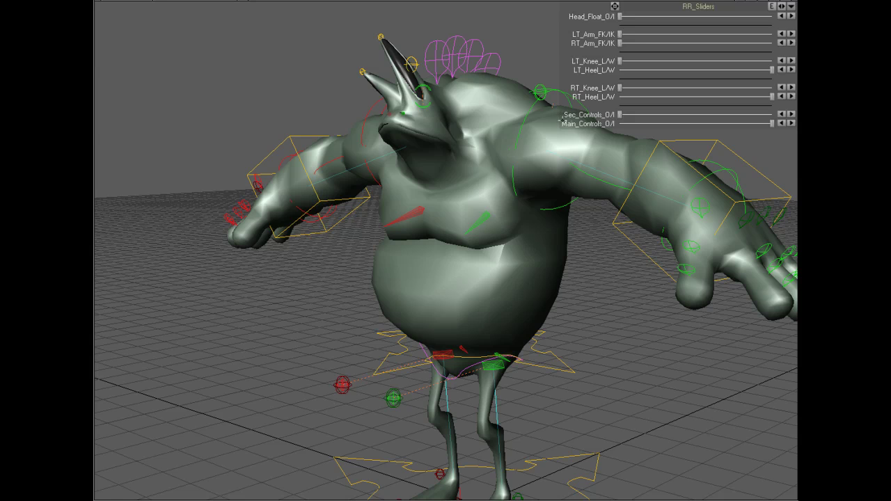
- Set the Sec_Controls_O/I slider fully on to show the secondary controls around the belly
left_click_drag(621, 115, 772, 114)
left_click_drag(592, 405, 637, 399, "alt")
left_click_drag(512, 261, 603, 289, "alt")
- Try out the secondary control on the belly's left side and undo each change
left_click(541, 262)
key("ctrl+z")
key("c")
key("ctrl+z")
key("x")
left_click_drag(417, 252, 566, 287)
key("ctrl+z")
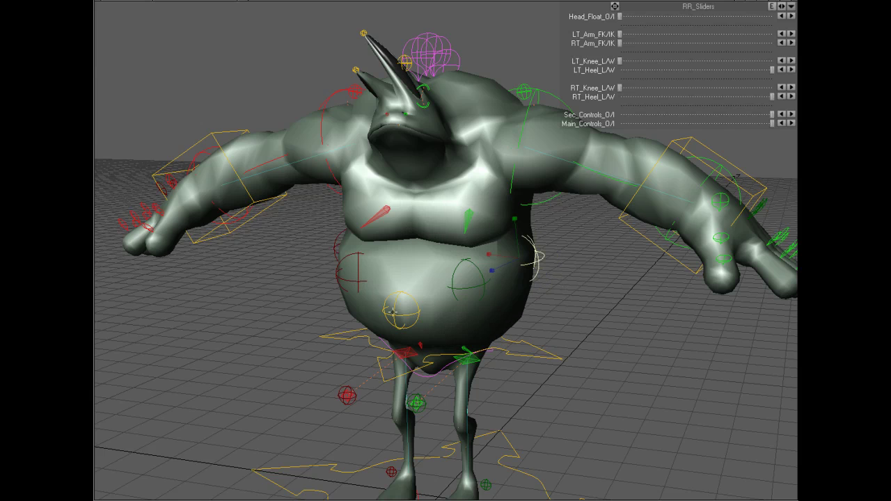
- Try out the secondary controls on the front of the belly and the left chest control
left_click(397, 314)
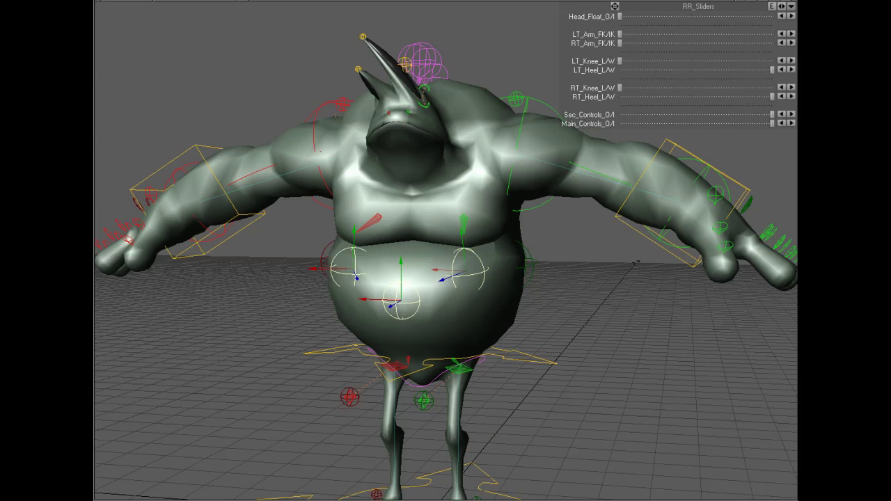
left_click_drag(769, 2, 763, 2)
mouse_move(461, 226)
left_mouse_down()
mouse_move(739, 254)
mouse_move(461, 225)
left_mouse_up()
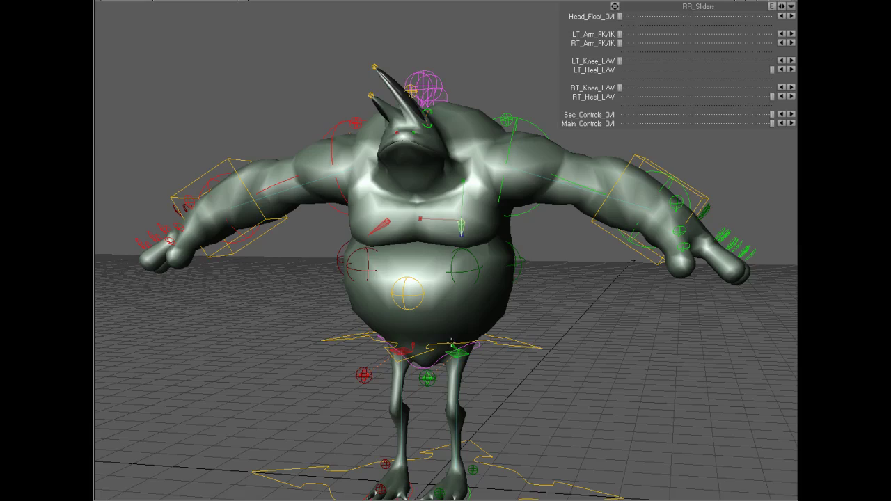
left_click(452, 345)
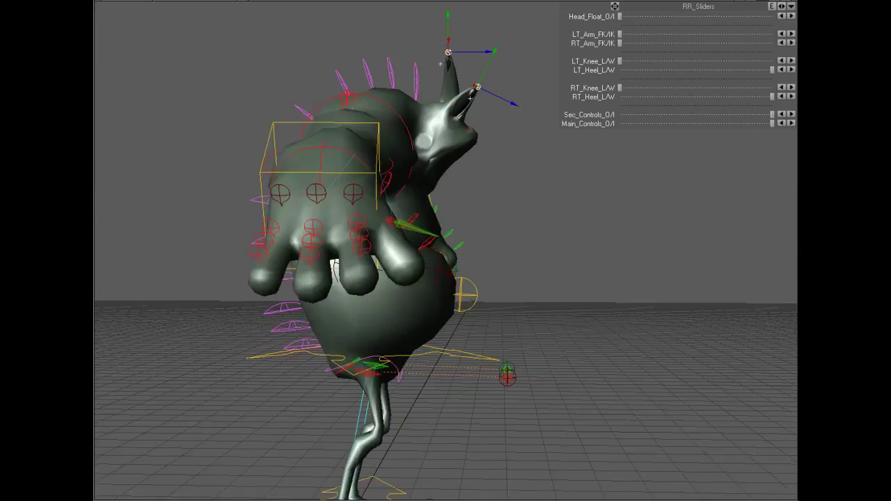
- Add the front and side secondary belly controls to the selection containing both yellow eye controls
middle_click_drag(530, 271, 407, 281)
left_click(340, 266, "shift")
left_click(310, 261, "shift")
left_click(413, 310, "shift")
left_click(501, 262, "shift")
left_click(501, 261, "shift")
left_click(501, 262, "shift")
left_click(469, 271, "shift")
left_click(471, 272, "shift")
left_click(501, 263, "shift")
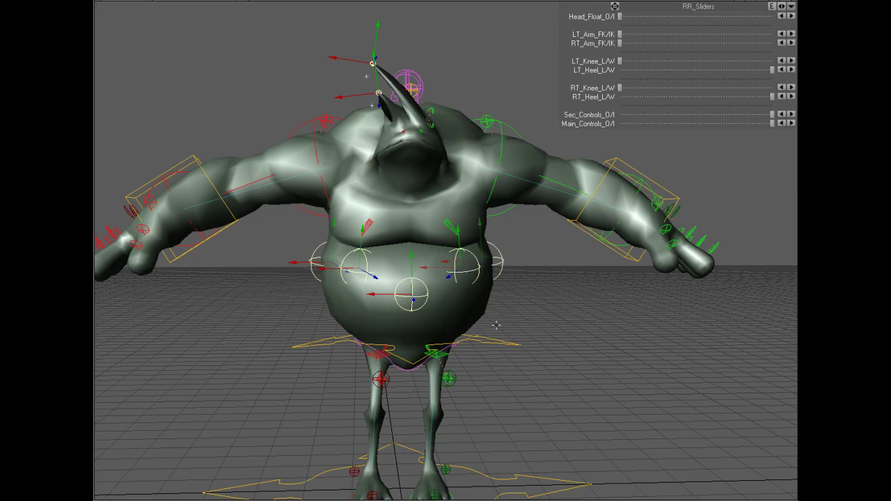
- Undo the eye stretch, and try rotating the selected eye and belly controls before undoing that too
key("ctrl+z")
key("ctrl+z")
key("e")
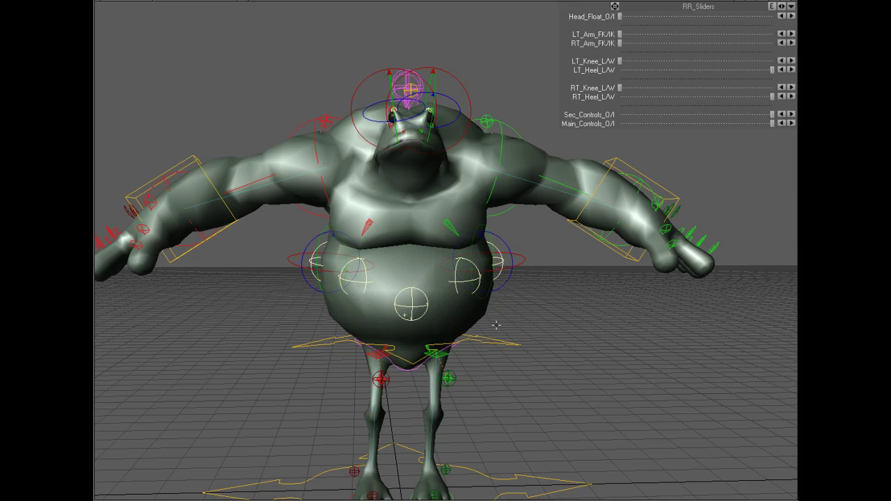
key("ctrl+z")
- Try scaling the selected eye and belly controls together
left_click_drag(761, 2, 717, 1)
key("r")
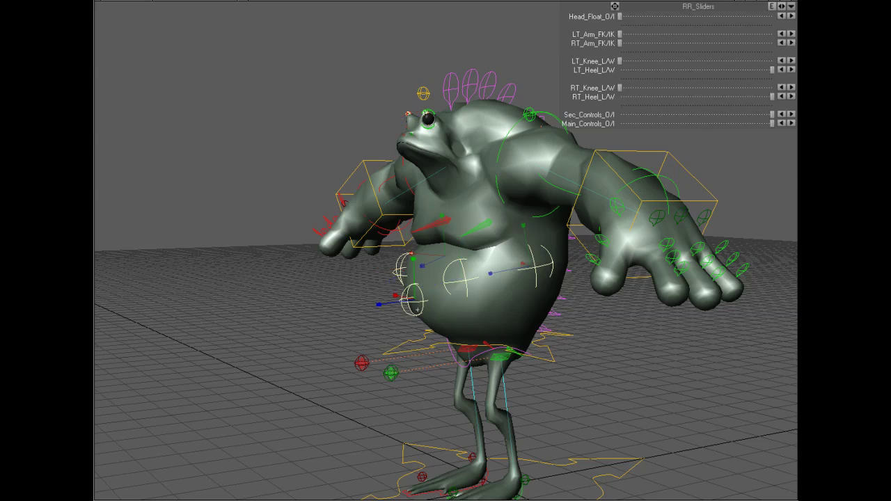
left_click_drag(418, 310, 327, 316)
- Set the Main_Controls_O/I slider fully off to hide the main controls on the posed frog, and view the clean pose
left_click_drag(760, 2, 746, 13)
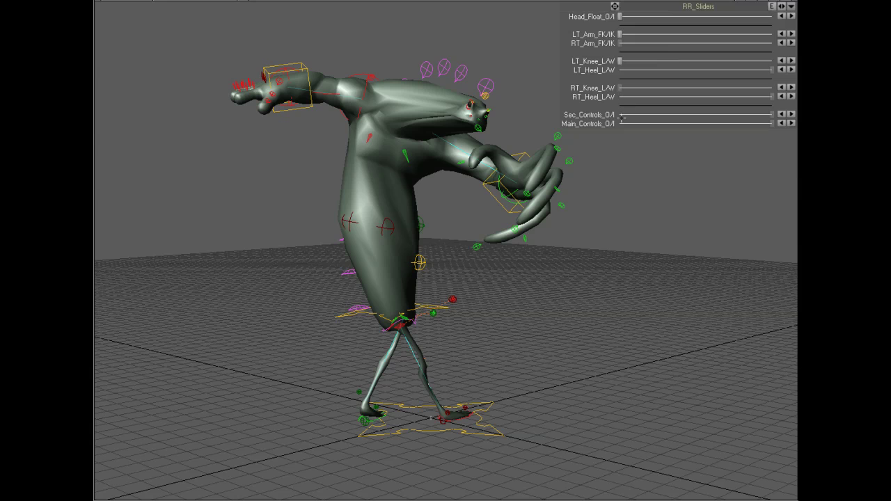
left_click_drag(772, 124, 620, 123)
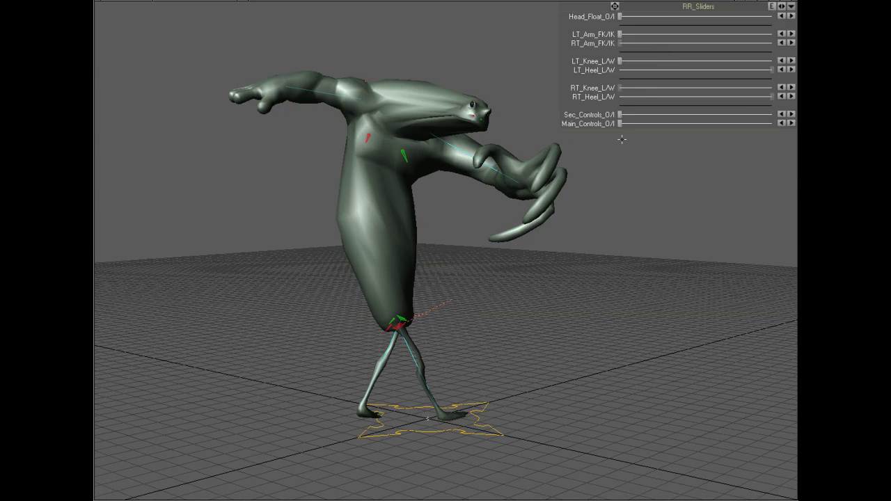
left_click(244, 0)
left_click(273, 81)
mouse_move(390, 265)
left_mouse_down("alt")
mouse_move(627, 271)
mouse_move(516, 261)
mouse_move(362, 275)
mouse_move(348, 269)
mouse_move(380, 279)
left_mouse_up("alt")
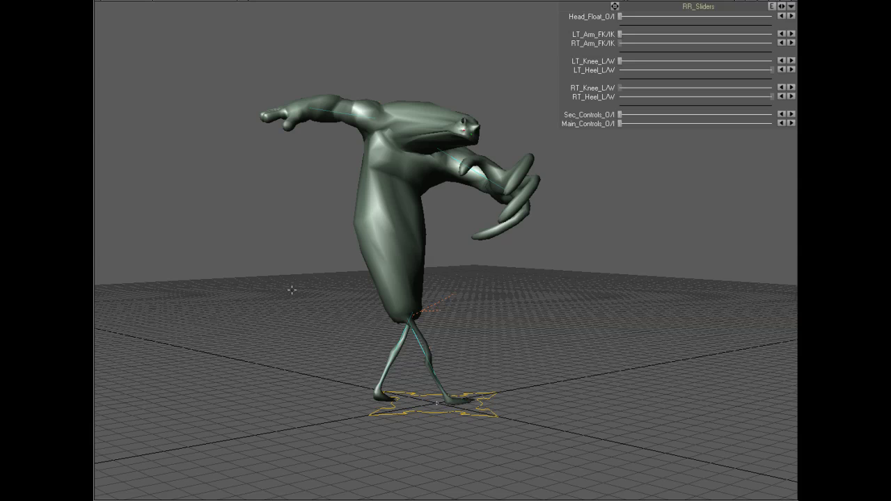
left_click_drag(771, 2, 300, 335)
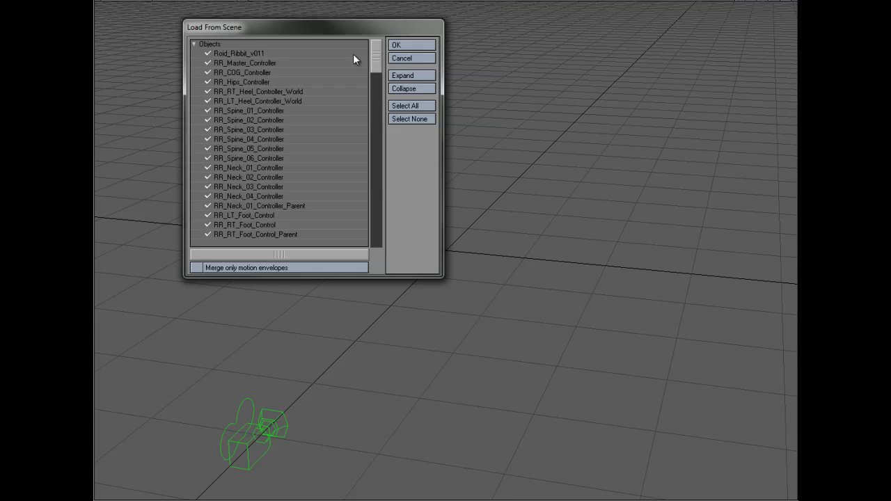
- Include the Master Plug-ins along with the rig's objects in Load From Scene and load the items
left_click_drag(376, 54, 381, 234)
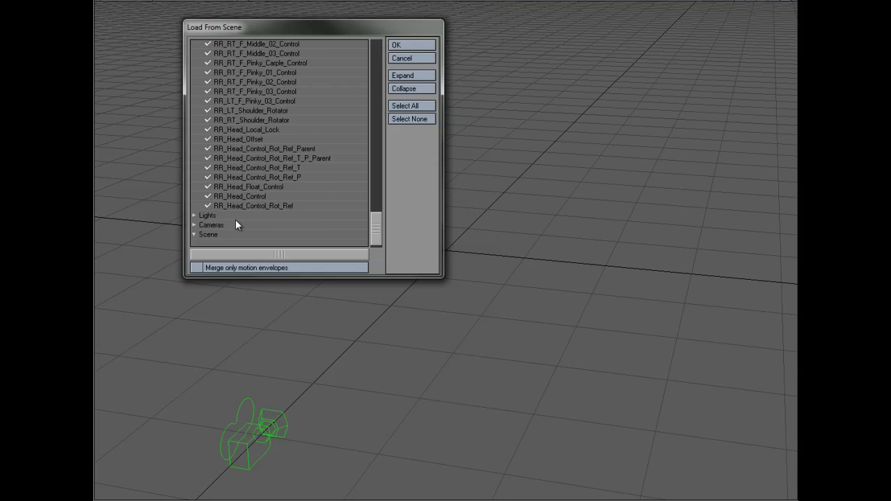
left_click(202, 236)
scroll(244, 227, "down", 4)
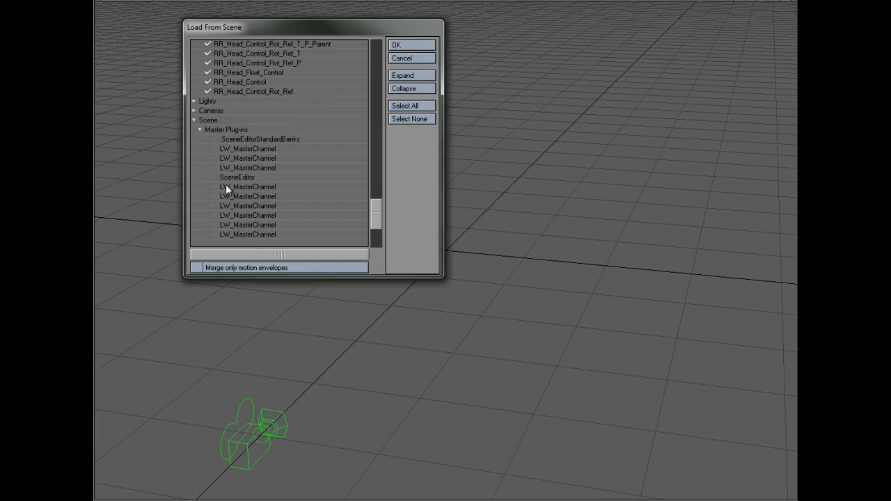
left_click(202, 133)
left_click(226, 129)
left_click(407, 45)
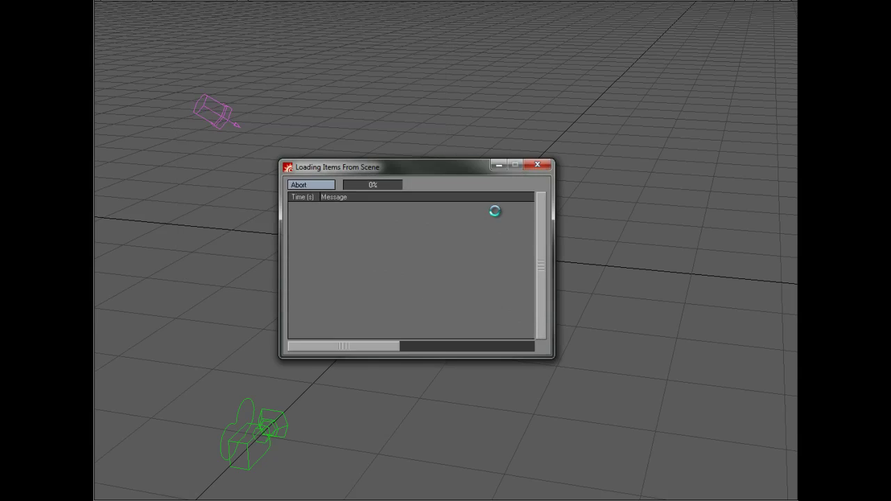
- Set the Main_Controls_O/I slider fully on to show the main controls on the posed frog
left_click_drag(749, 1, 763, 2)
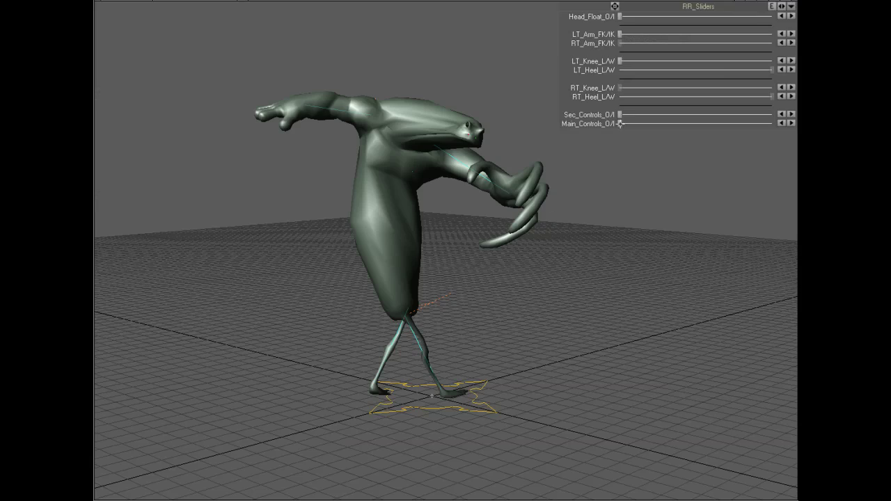
left_click_drag(620, 124, 772, 124)
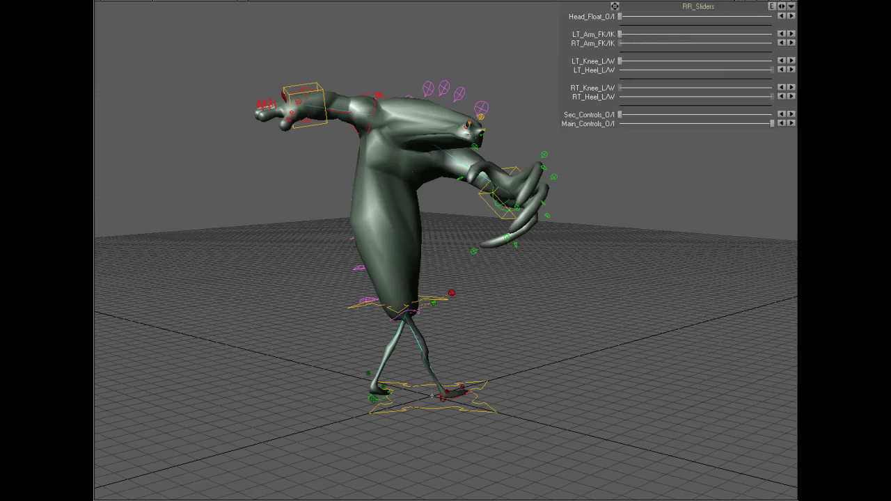